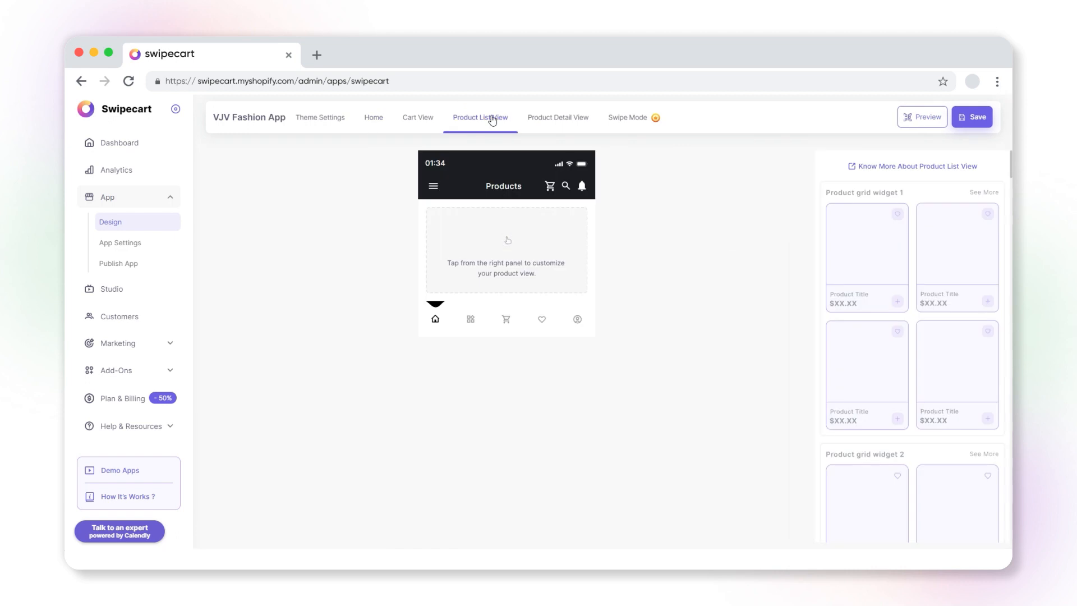
# Browse the product list view widgets and add a product grid widget to the screen
pyautogui.scroll(-6, 893, 243)
pyautogui.scroll(-6, 936, 308)
pyautogui.scroll(-10, 936, 308)
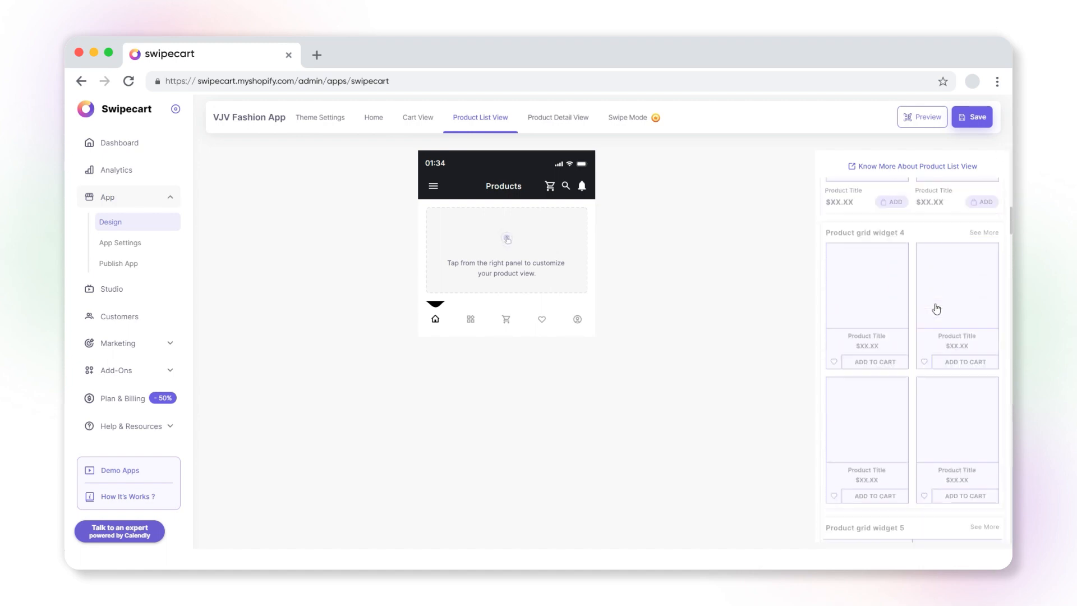
pyautogui.scroll(-4, 936, 308)
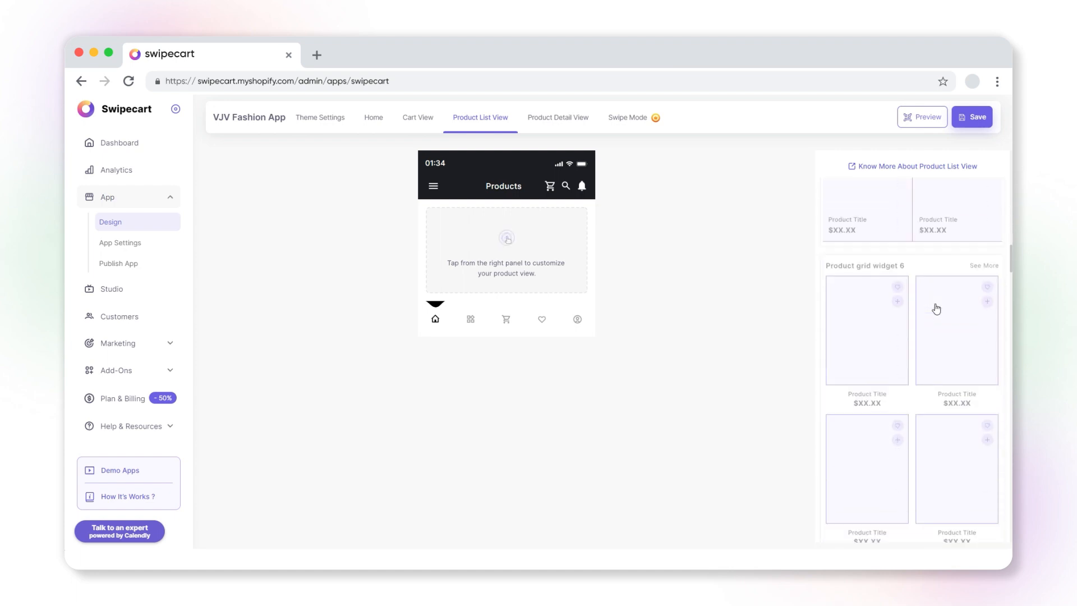
pyautogui.scroll(-4, 932, 329)
pyautogui.scroll(-5, 932, 328)
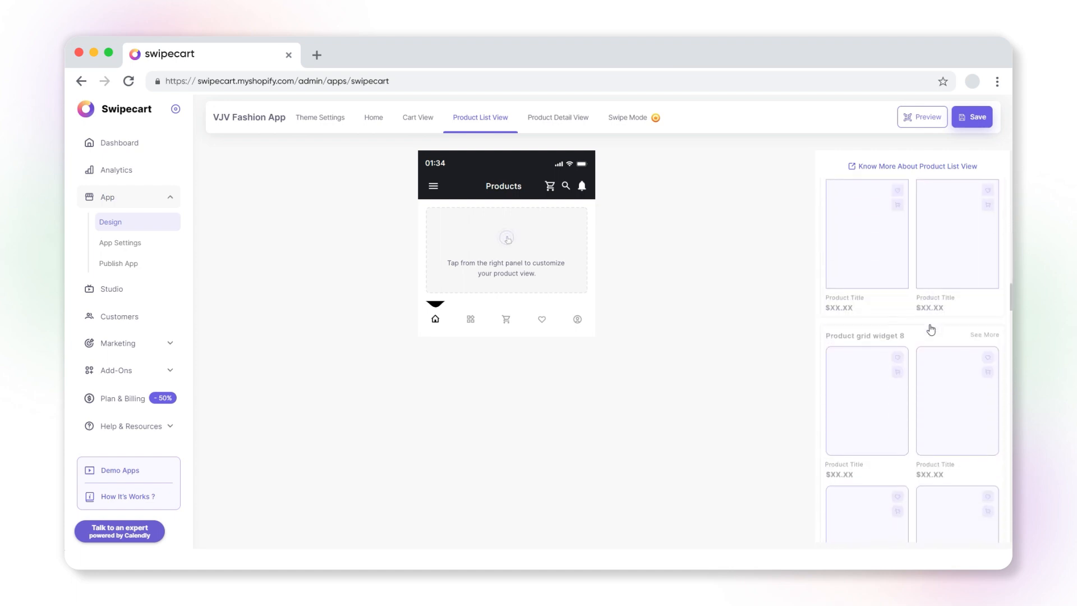
pyautogui.click(918, 317)
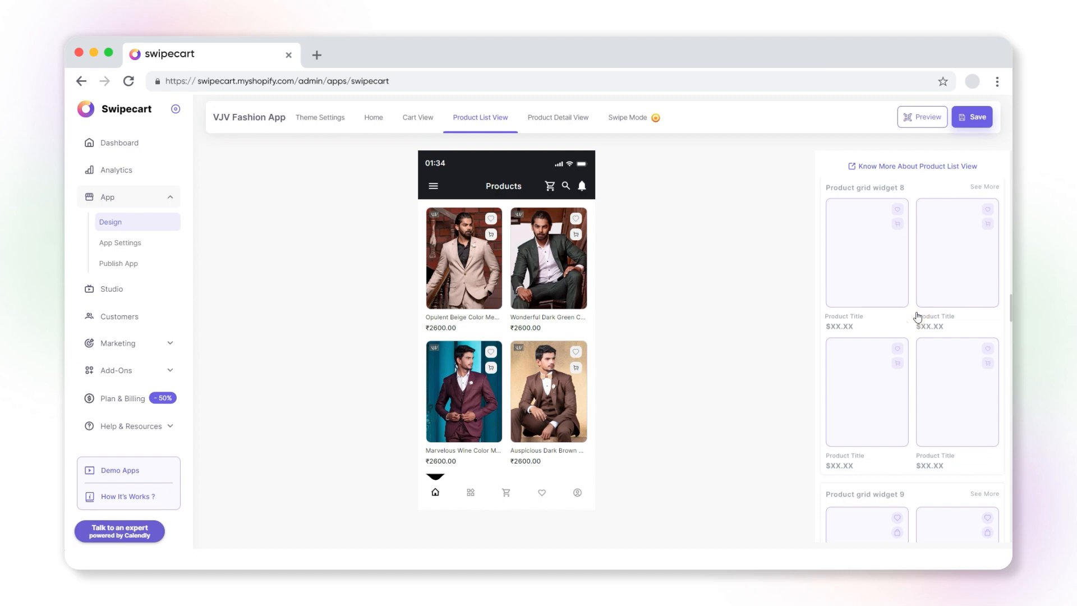
# Open the product grid's Edit Style dialog and increase the card corner radius slightly
pyautogui.moveTo(530, 326)
pyautogui.click(612, 212)
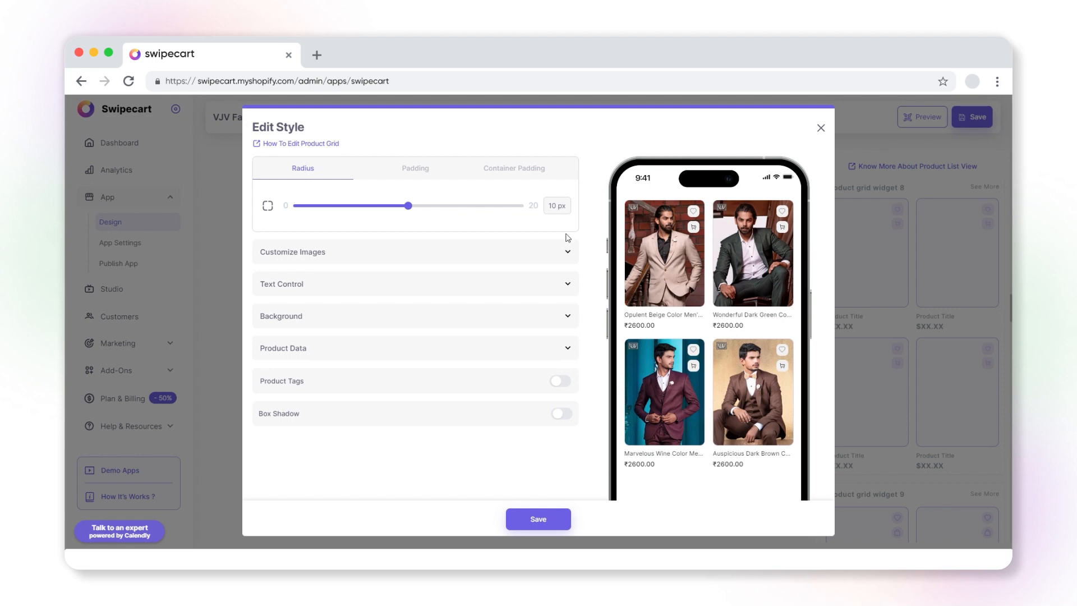
pyautogui.moveTo(409, 206)
pyautogui.mouseDown()
pyautogui.moveTo(368, 208)
pyautogui.moveTo(421, 207)
pyautogui.mouseUp()
# Adjust the padding slider and set the container padding to 6 px
pyautogui.click(415, 168)
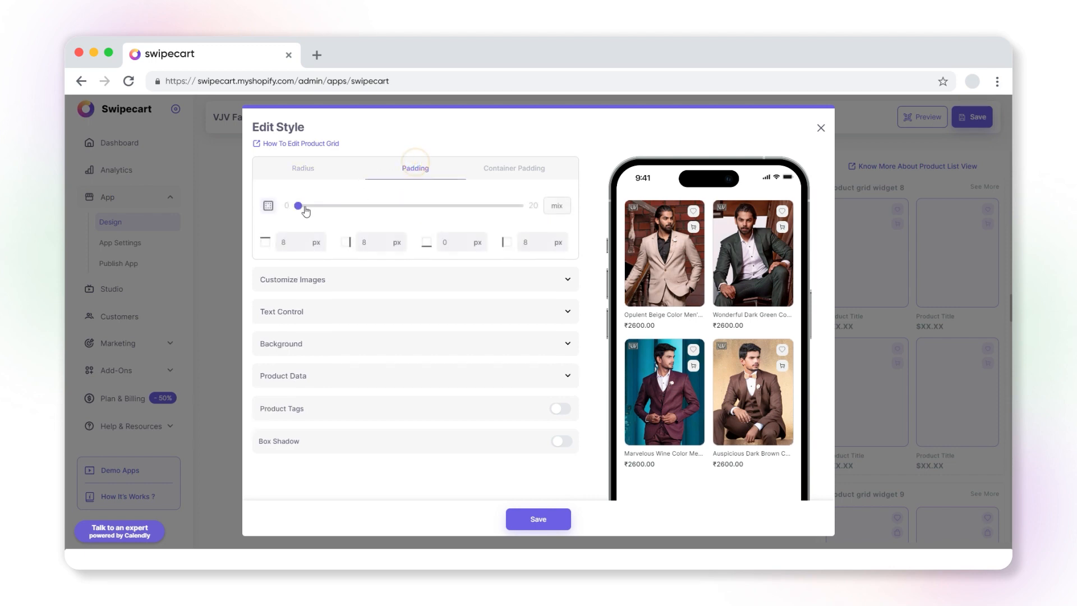
pyautogui.moveTo(306, 211); pyautogui.dragTo(334, 212)
pyautogui.click(505, 169)
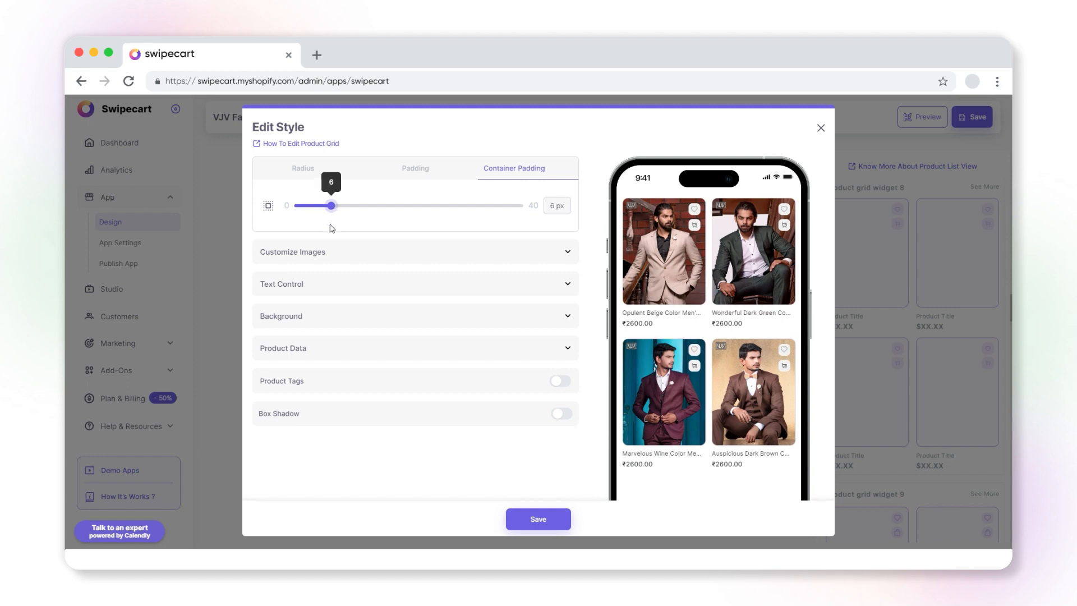
# Compare the Fill, Cover and Contain image fits and set the product images to Cover
pyautogui.click(320, 253)
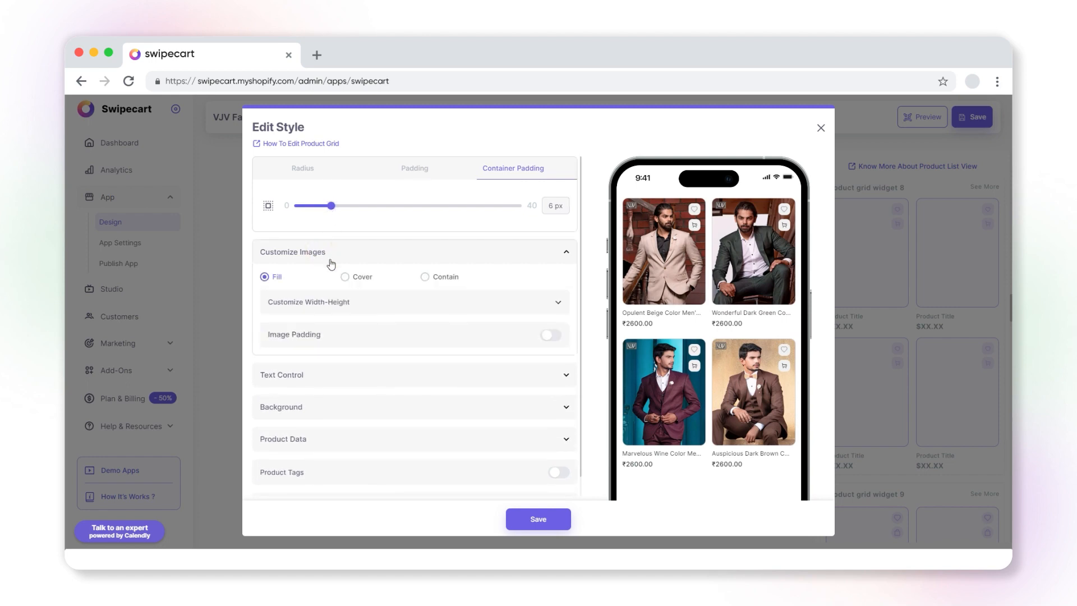
pyautogui.click(265, 277)
pyautogui.click(345, 277)
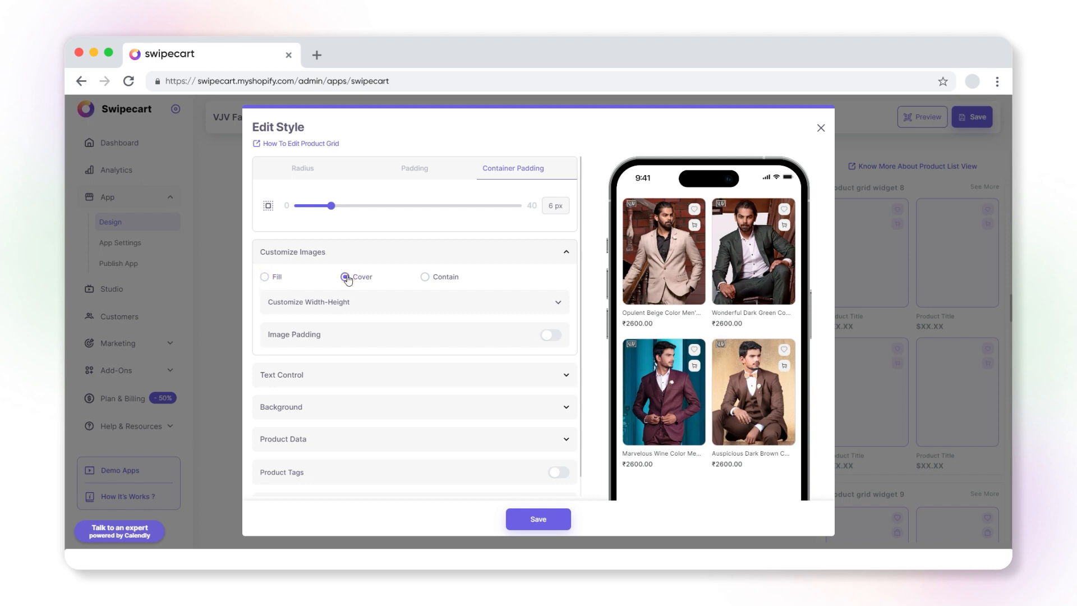
pyautogui.click(425, 278)
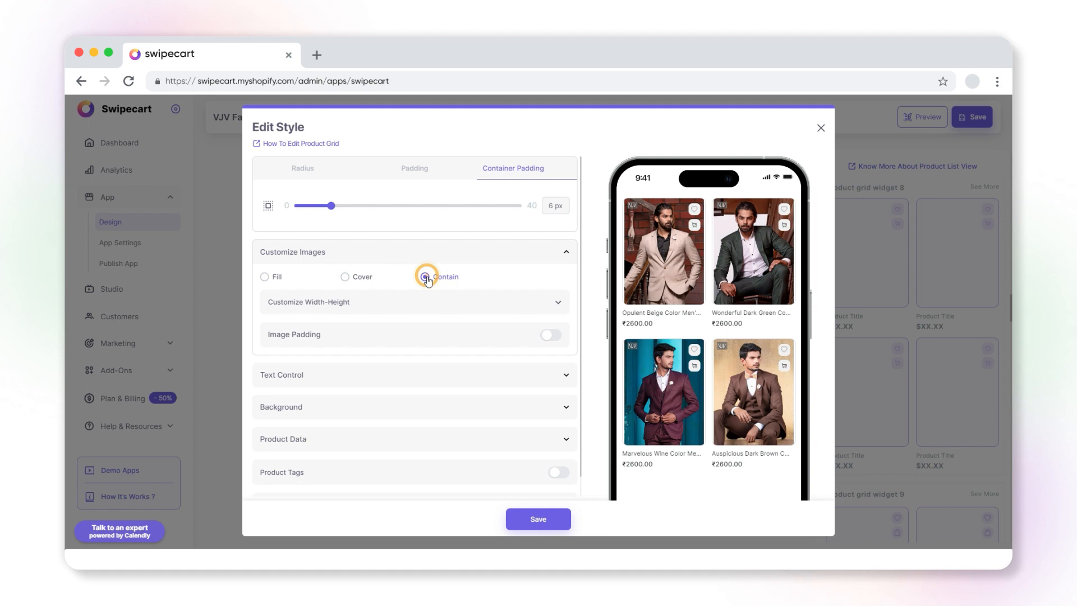
pyautogui.click(344, 277)
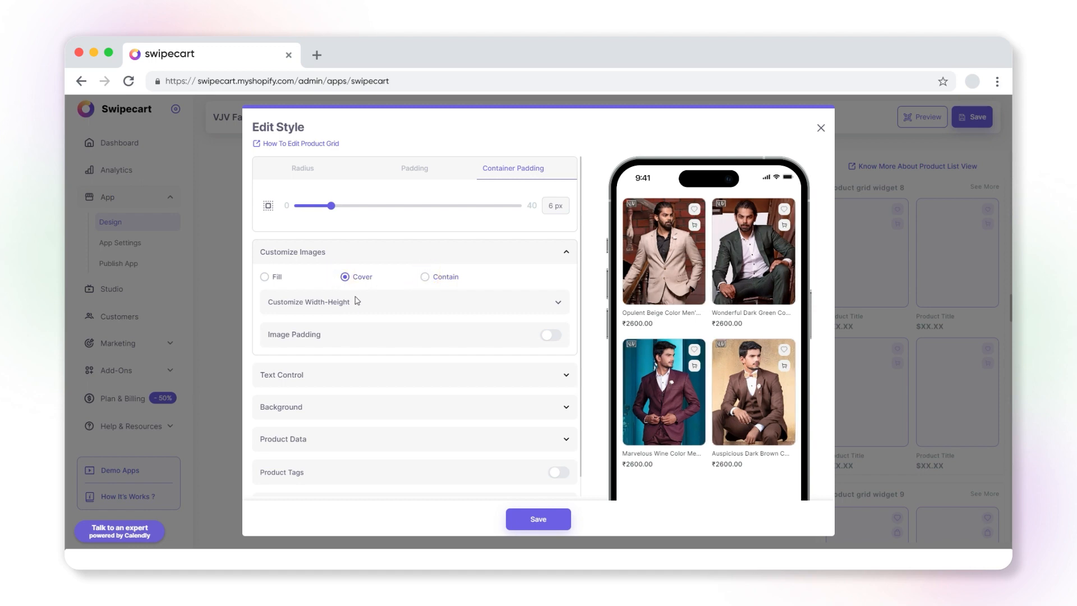
# Set the product image height to 240 under Customize Width-Height
pyautogui.click(337, 302)
pyautogui.click(445, 343)
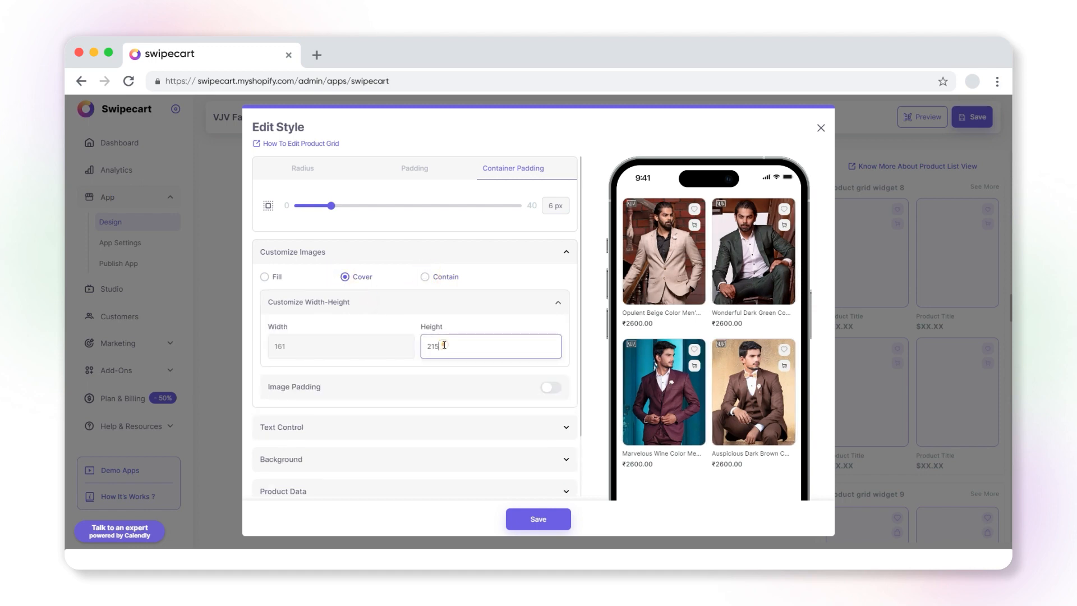
pyautogui.moveTo(444, 344); pyautogui.dragTo(424, 348)
pyautogui.write('180')
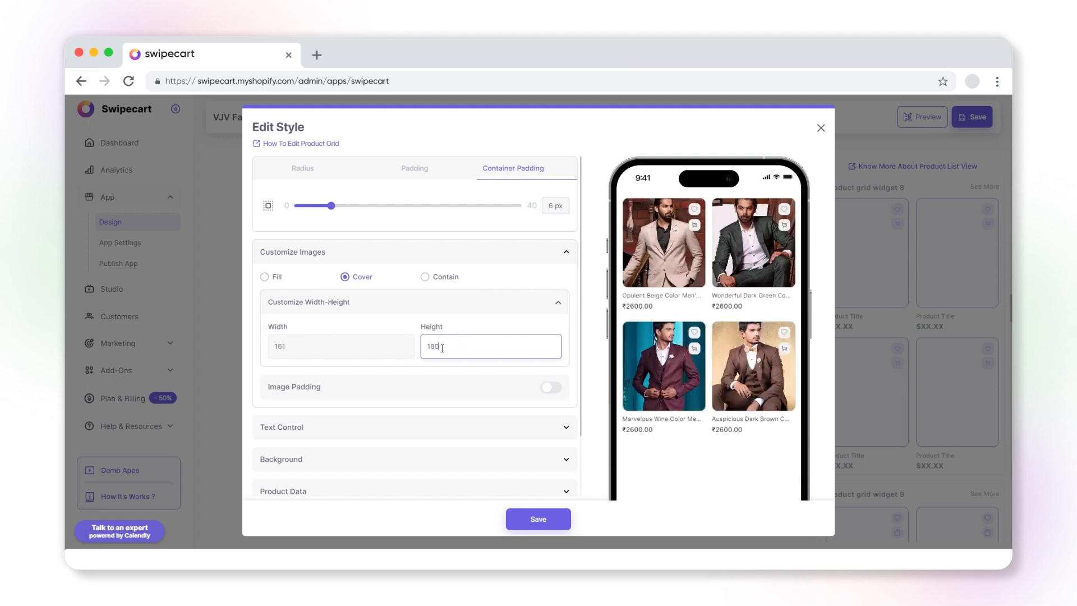
pyautogui.moveTo(442, 348); pyautogui.dragTo(422, 351)
pyautogui.write('250')
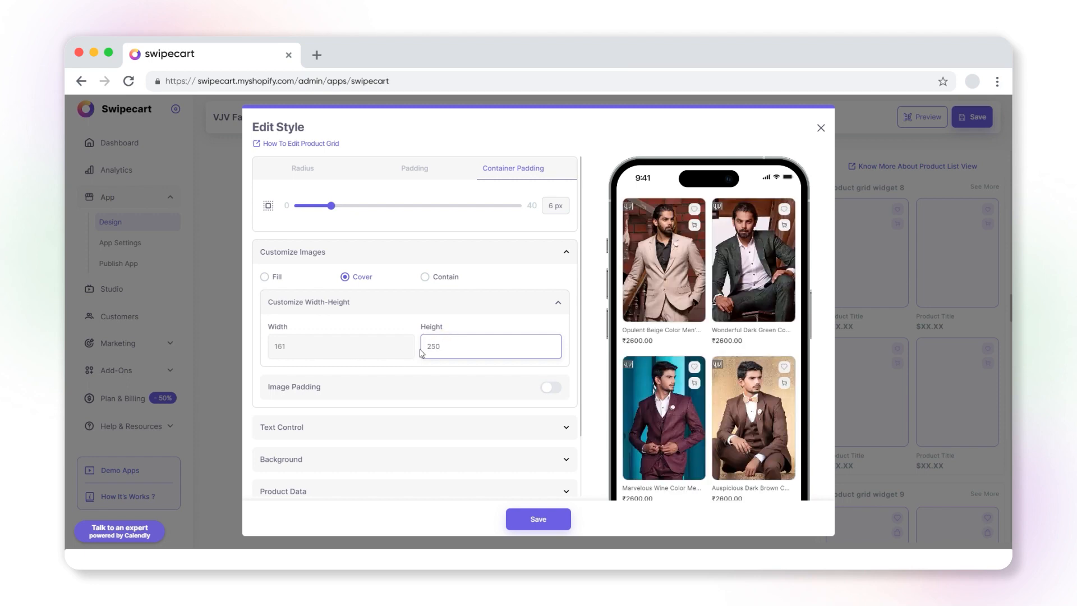
pyautogui.moveTo(442, 351); pyautogui.dragTo(421, 350)
pyautogui.write('240')
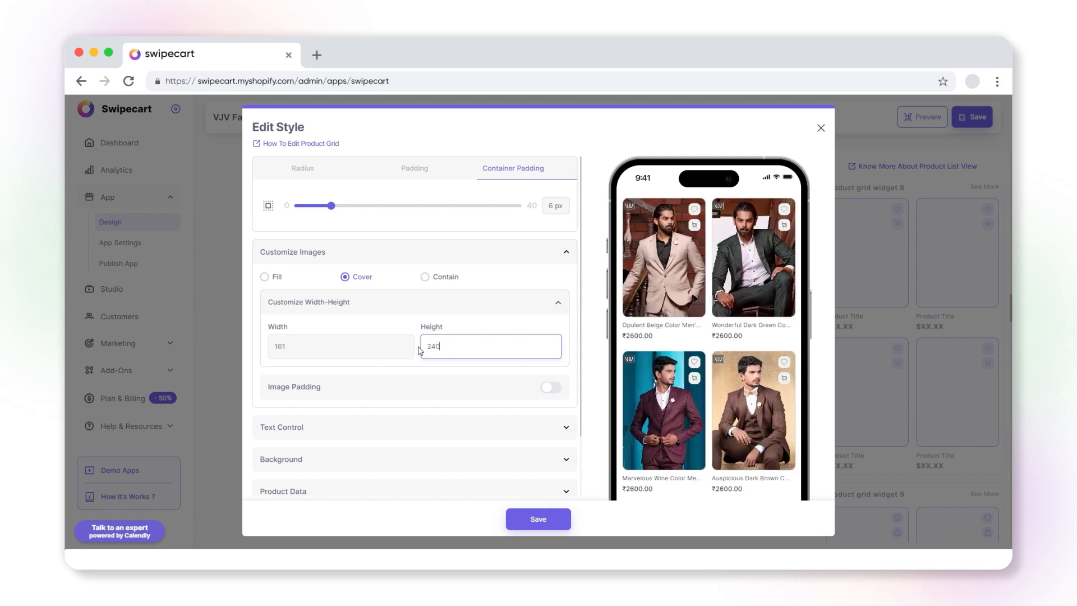
# Try 6 px image padding with padding colour #211f2e, then switch image padding off
pyautogui.click(549, 387)
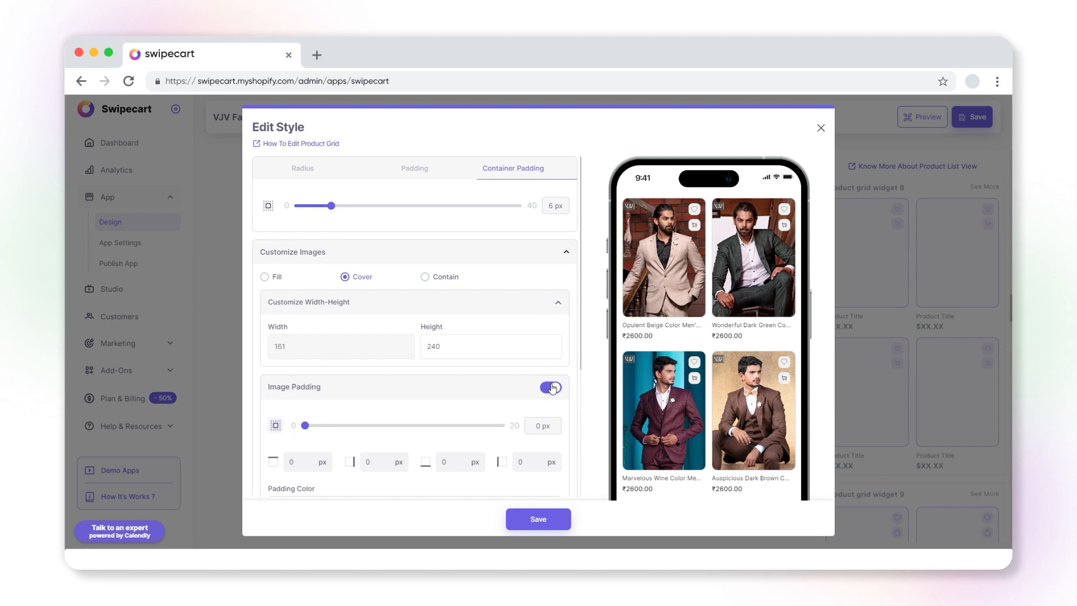
pyautogui.scroll(-2, 454, 417)
pyautogui.moveTo(305, 326); pyautogui.dragTo(364, 326)
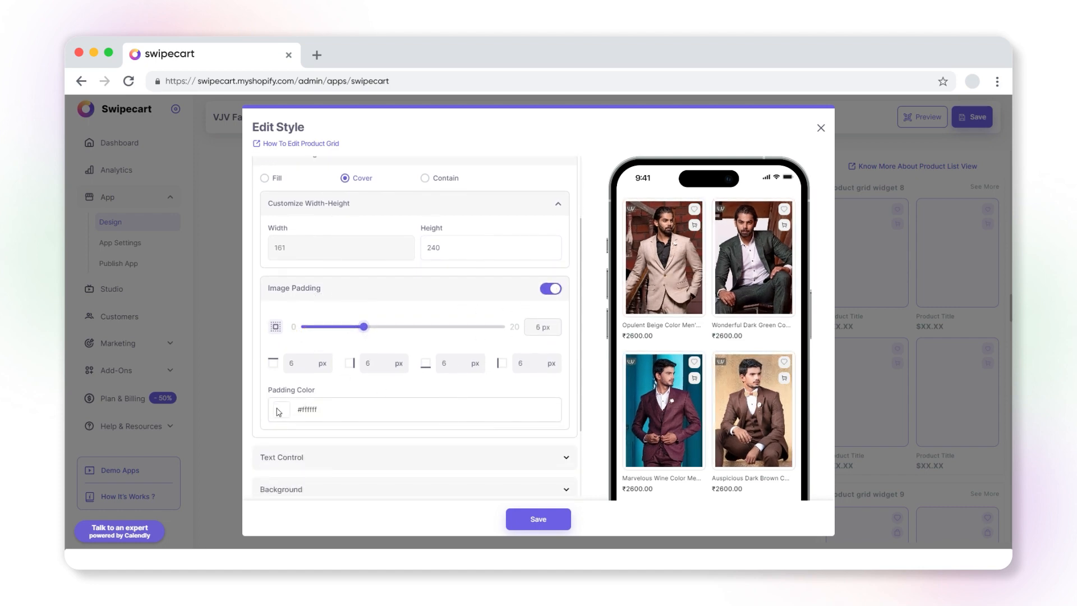
pyautogui.click(282, 409)
pyautogui.moveTo(284, 426)
pyautogui.mouseDown()
pyautogui.moveTo(293, 421)
pyautogui.moveTo(302, 473)
pyautogui.moveTo(312, 473)
pyautogui.mouseUp()
pyautogui.click(323, 497)
pyautogui.click(337, 498)
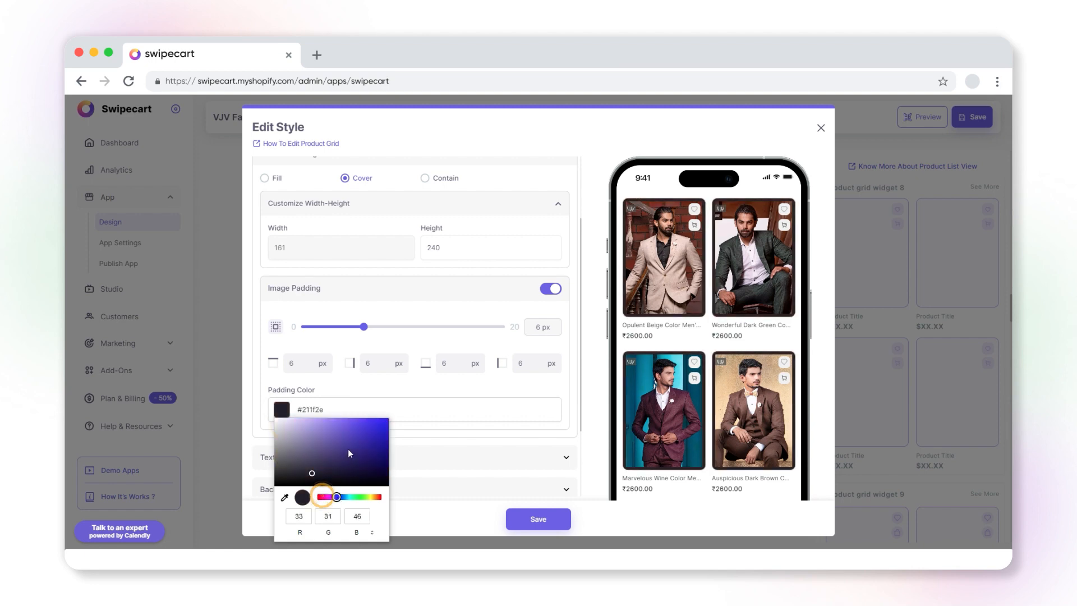
pyautogui.click(367, 423)
pyautogui.click(557, 292)
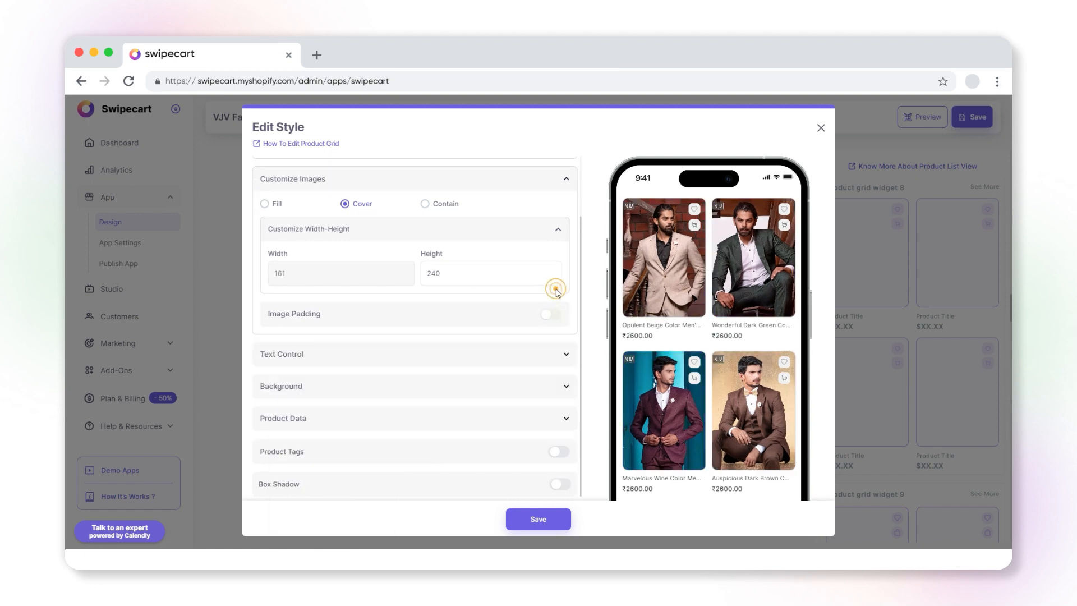
# Set the product text control to Wrap instead of Clip
pyautogui.click(522, 359)
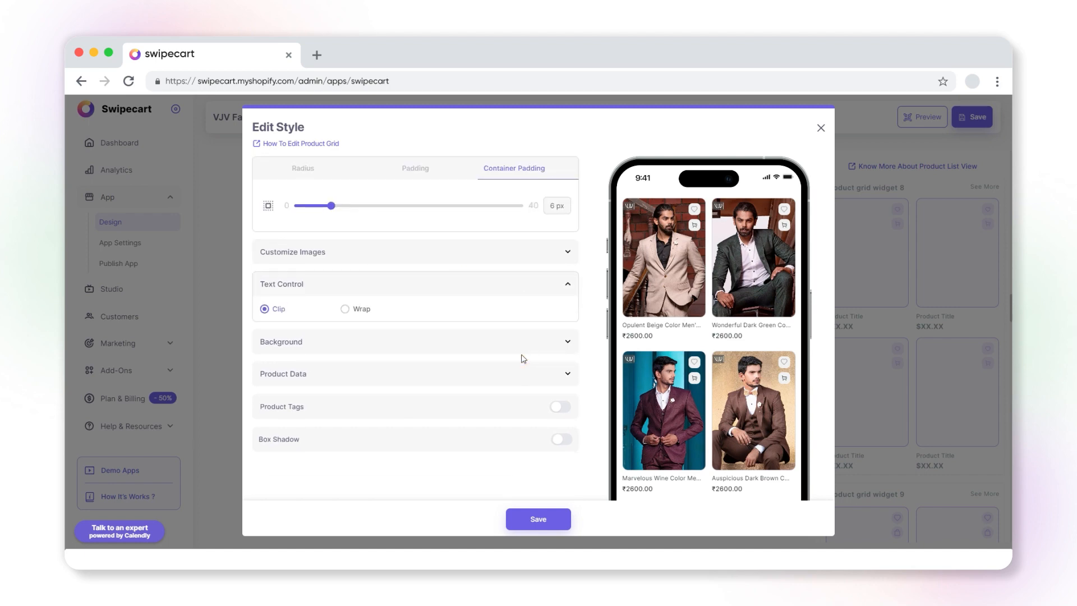
pyautogui.click(344, 309)
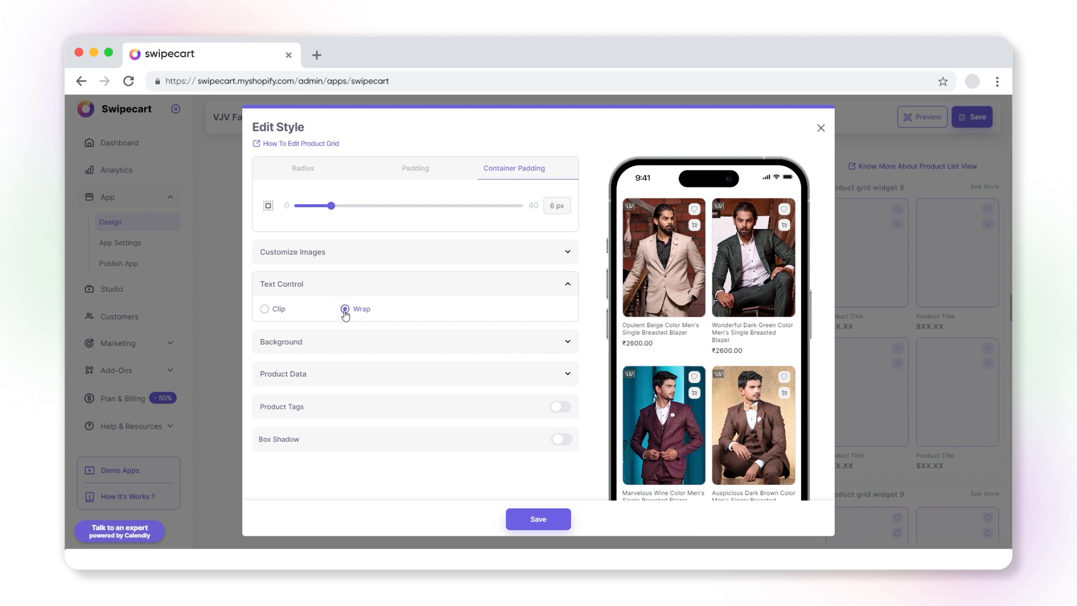
pyautogui.click(264, 309)
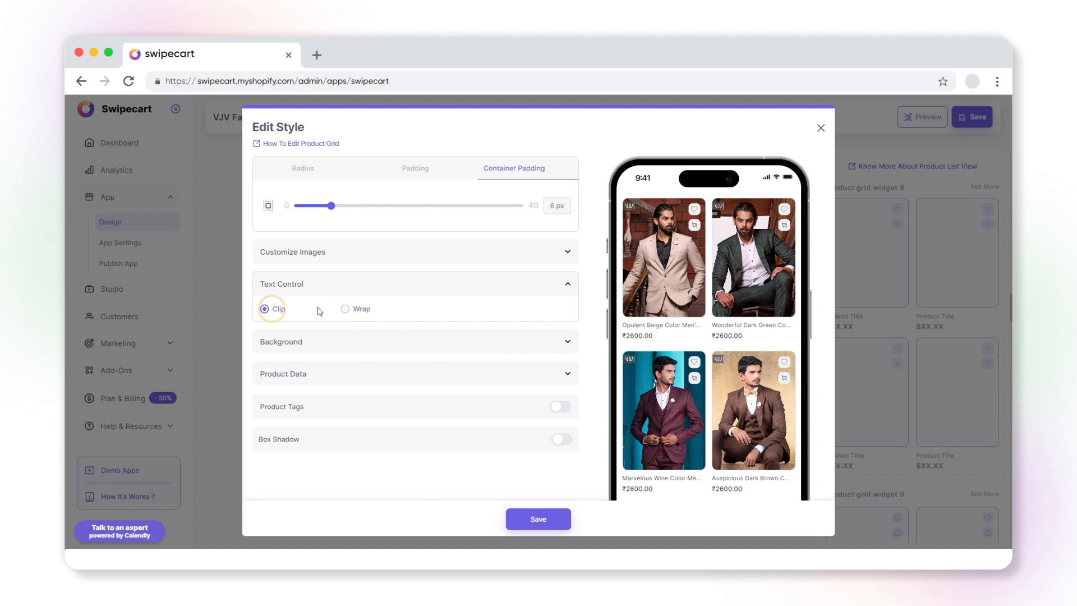
pyautogui.click(345, 309)
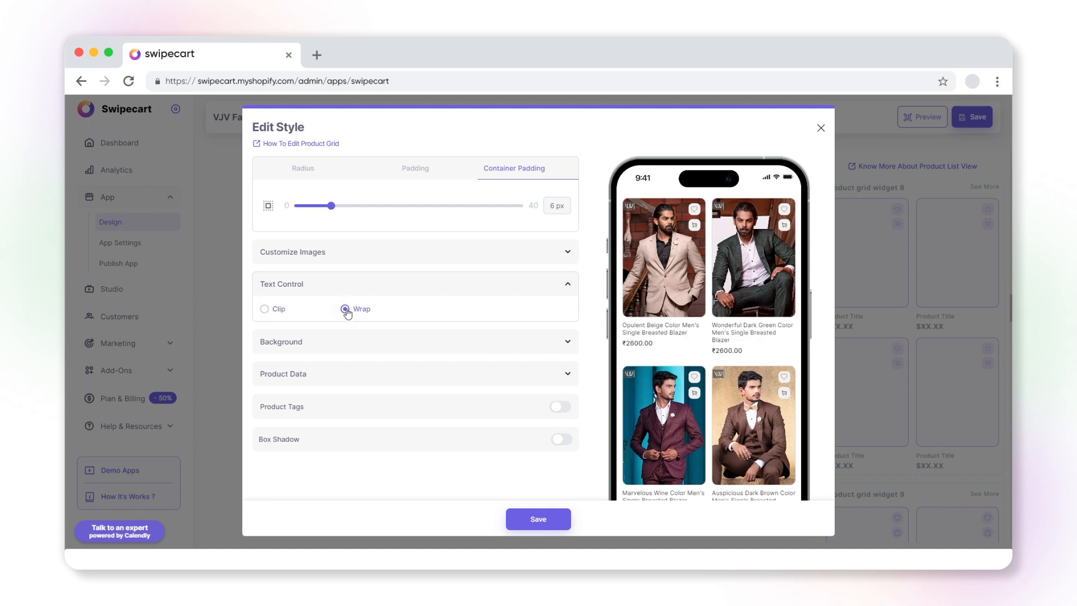
# Try a pink #fdd3f2 background colour for the product grid
pyautogui.click(386, 342)
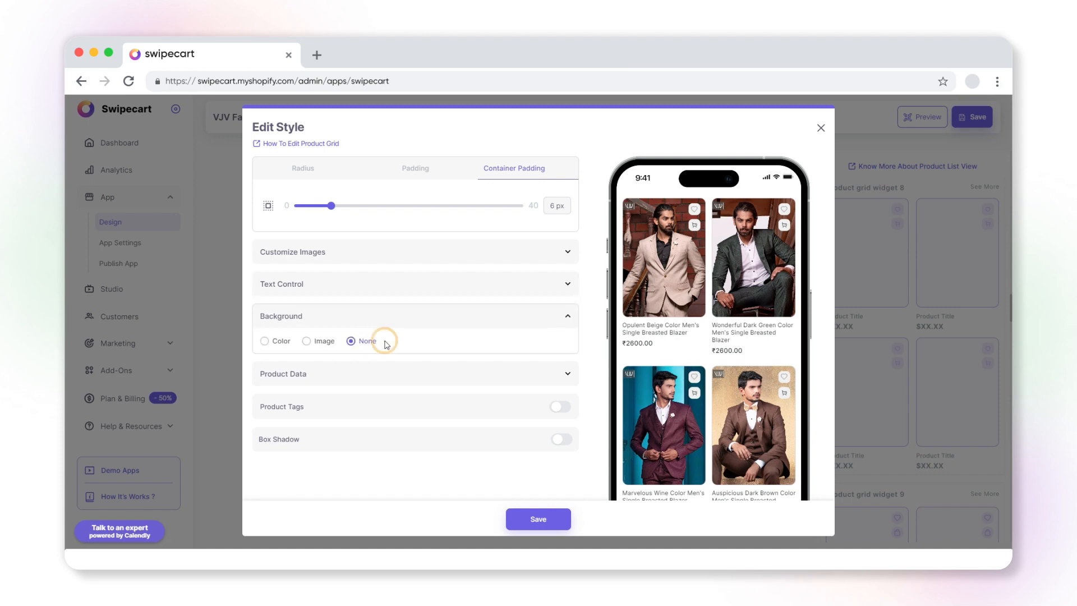
pyautogui.click(264, 340)
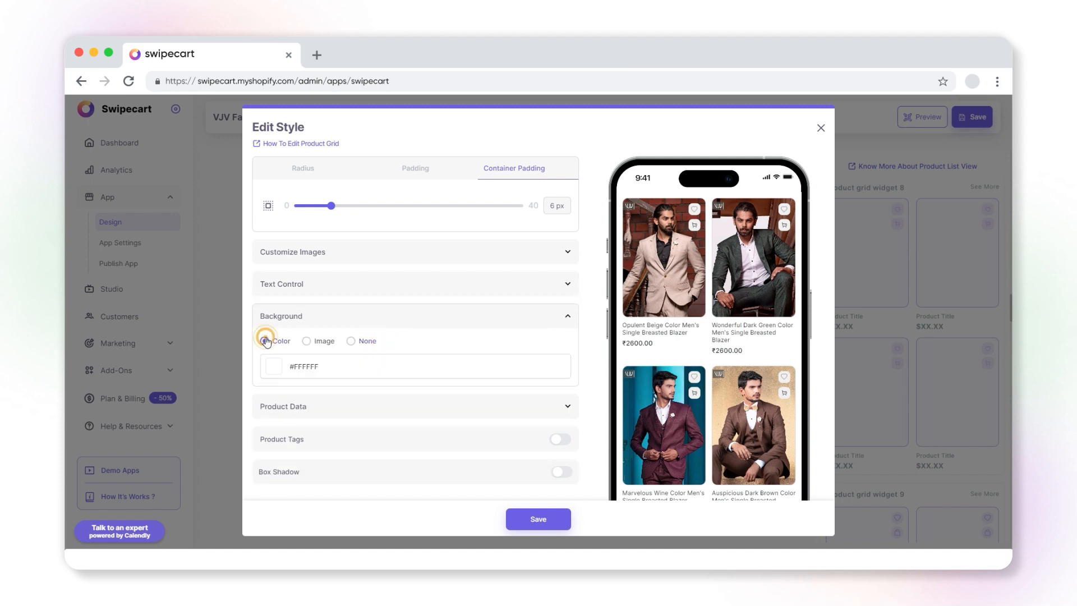
pyautogui.click(273, 367)
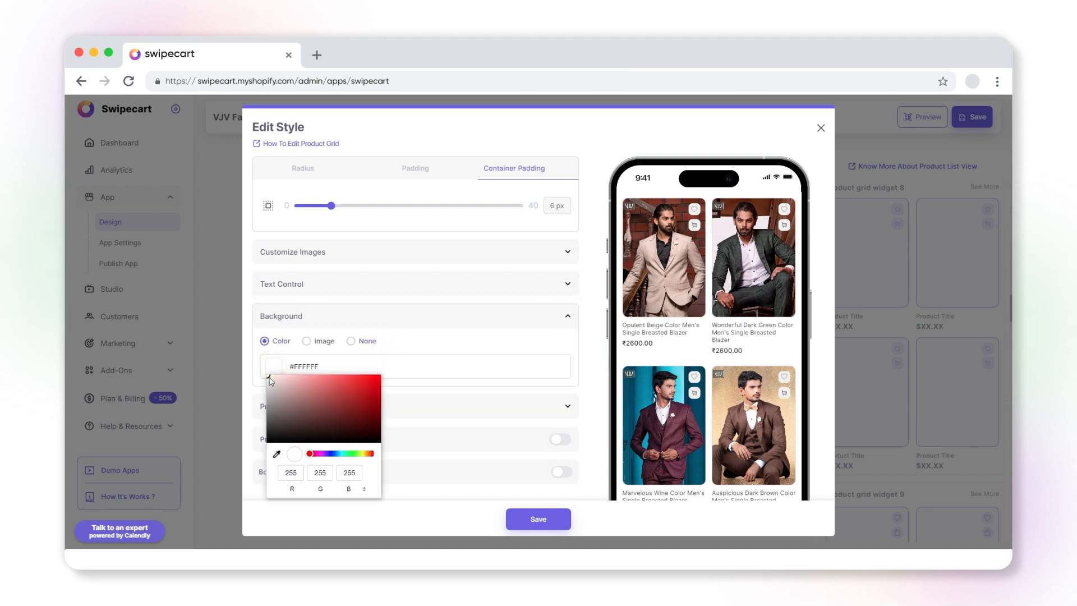
pyautogui.moveTo(271, 378); pyautogui.dragTo(286, 379)
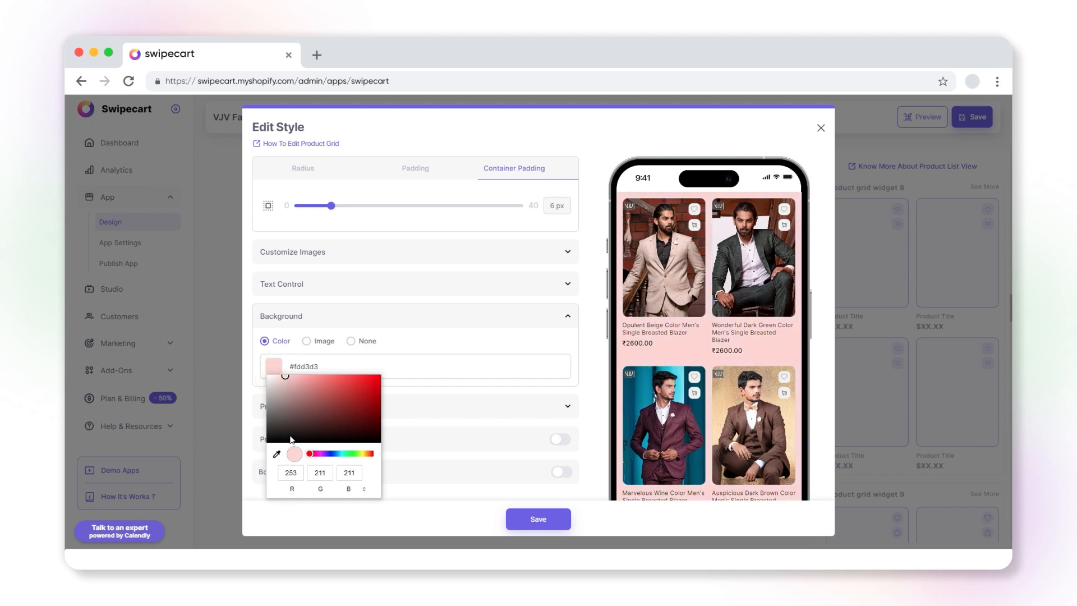
pyautogui.moveTo(311, 456); pyautogui.dragTo(316, 439)
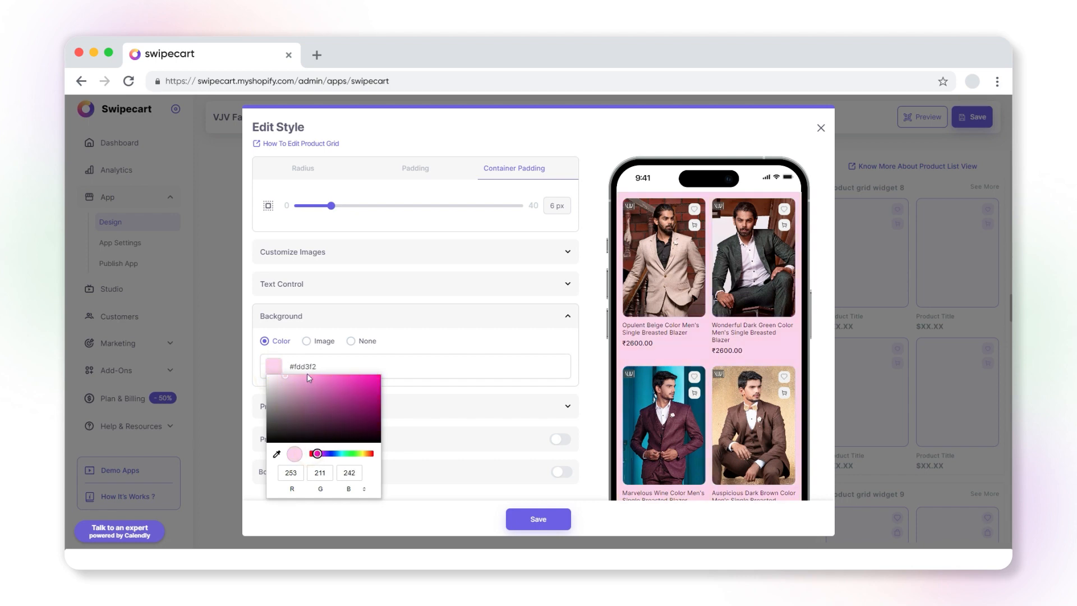
# Try uploading background.jpg as the product grid's background image
pyautogui.click(308, 343)
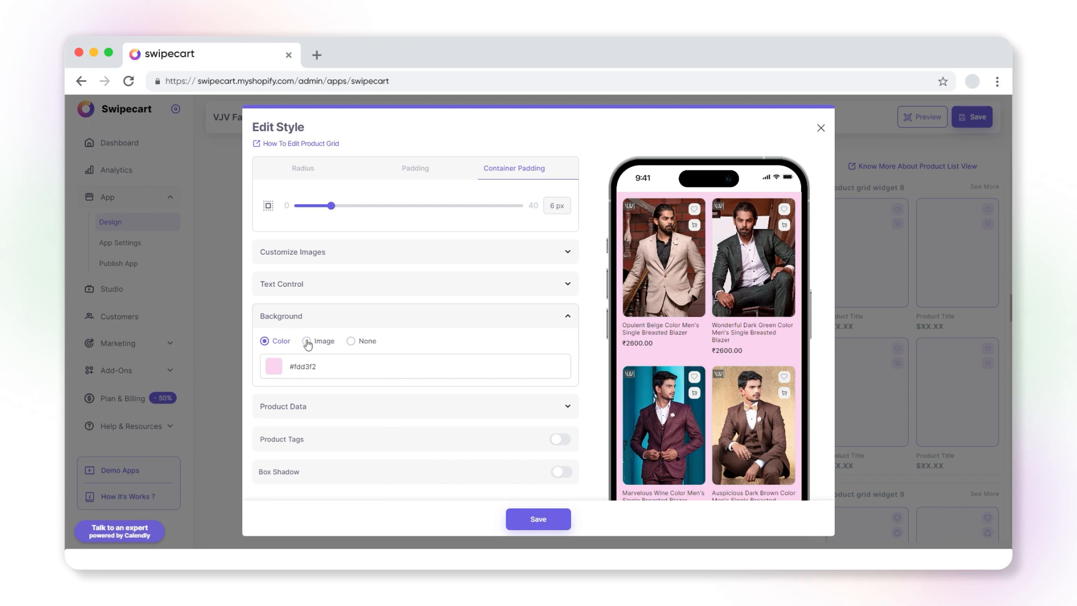
pyautogui.click(307, 343)
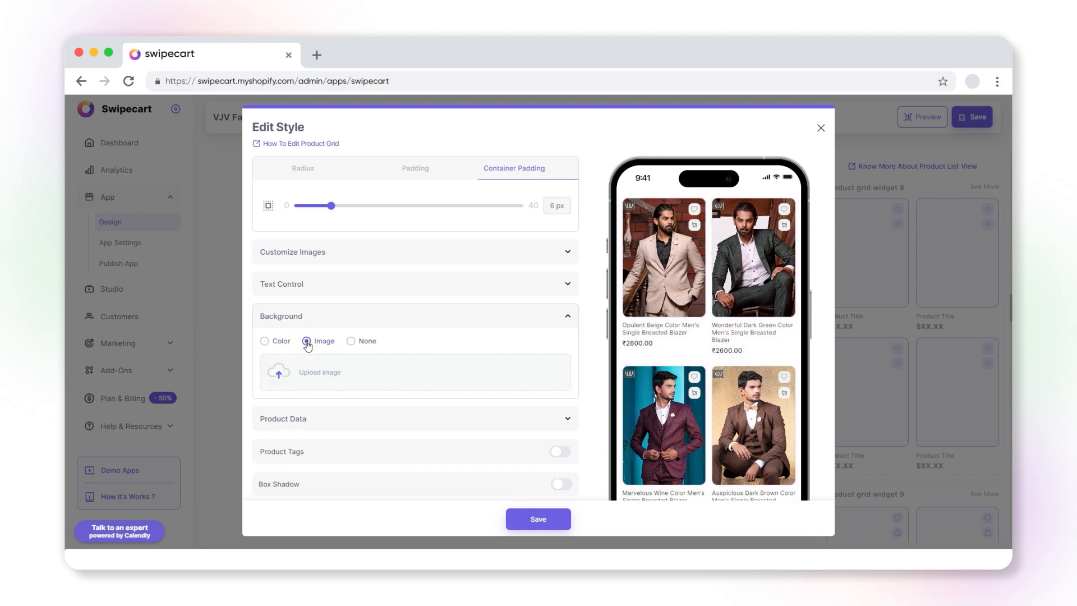
pyautogui.click(362, 381)
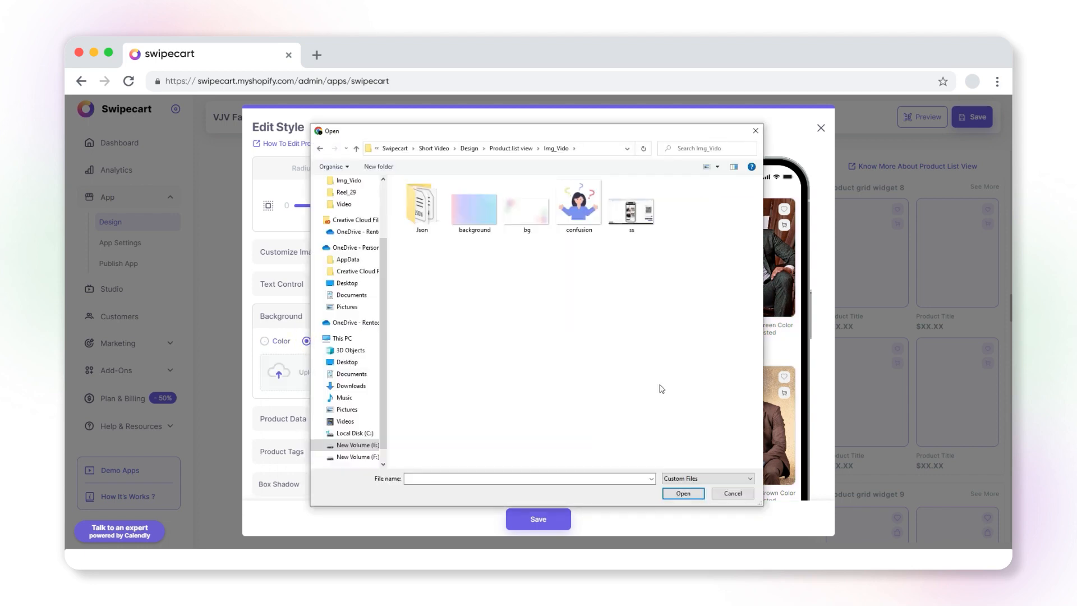
pyautogui.click(473, 218)
pyautogui.click(684, 494)
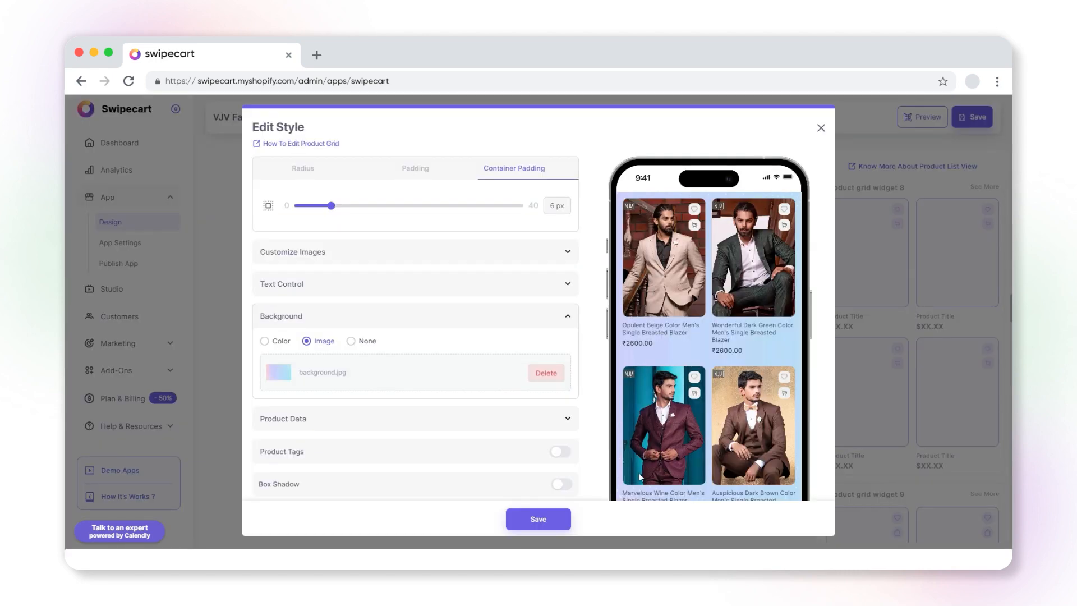
# Set the product grid background to None and turn on the vendor/brand name in the product data
pyautogui.click(350, 341)
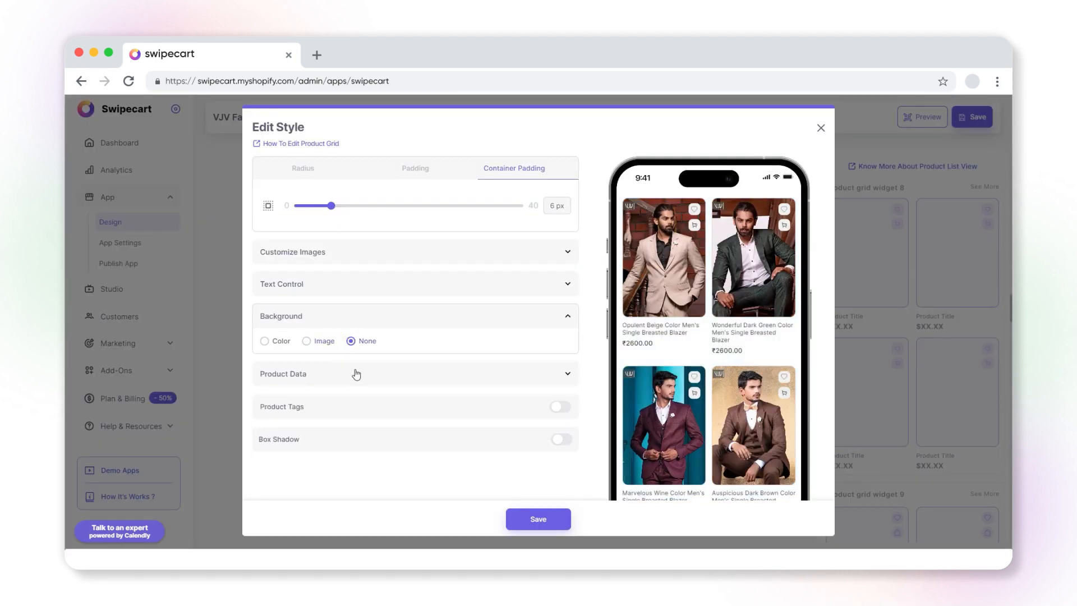
pyautogui.click(356, 374)
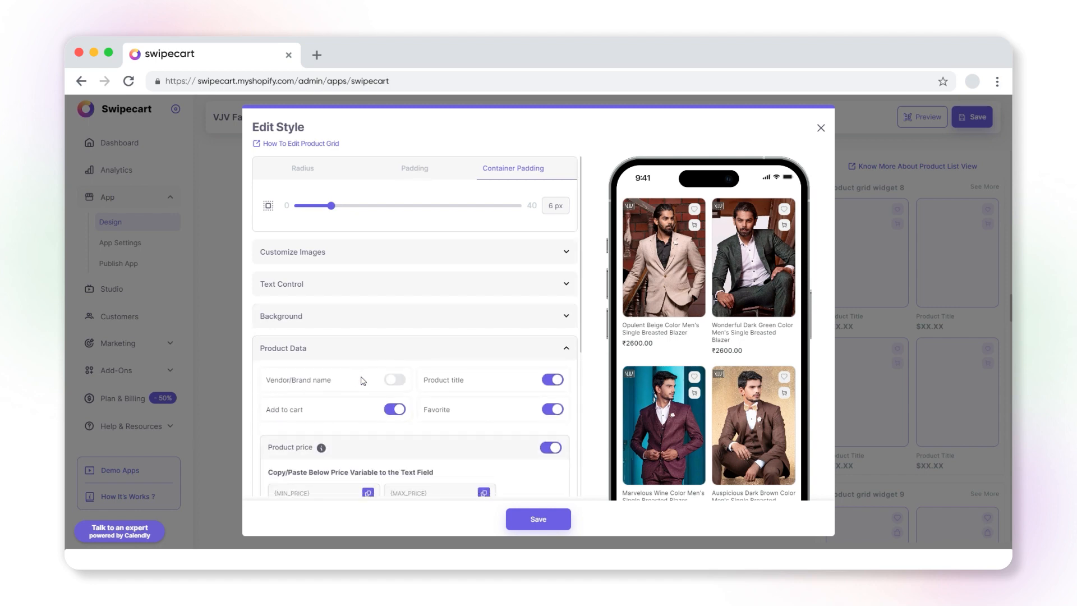
pyautogui.click(388, 381)
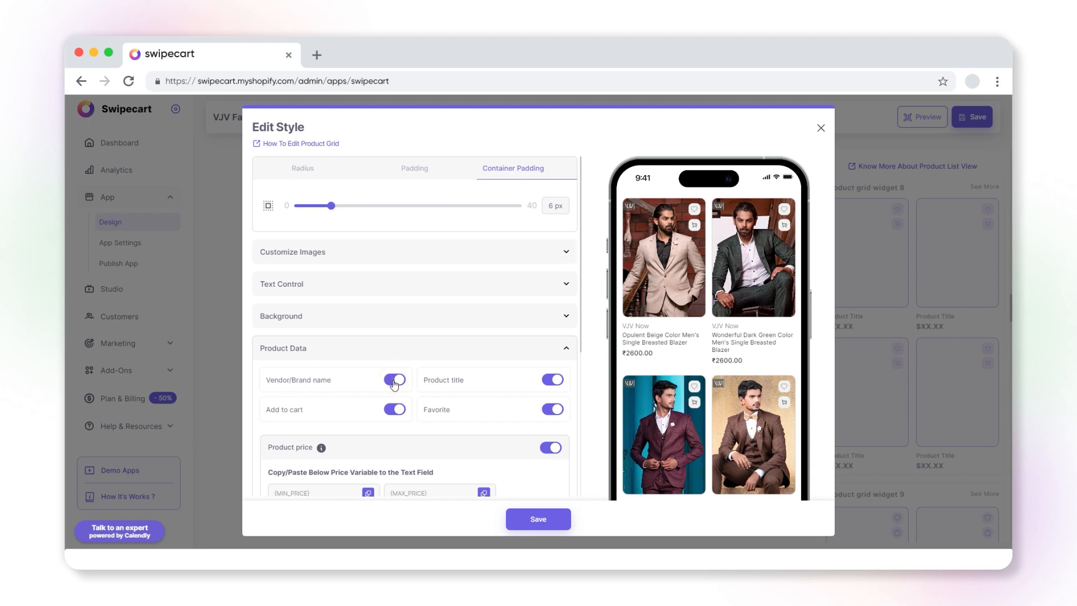
pyautogui.click(393, 380)
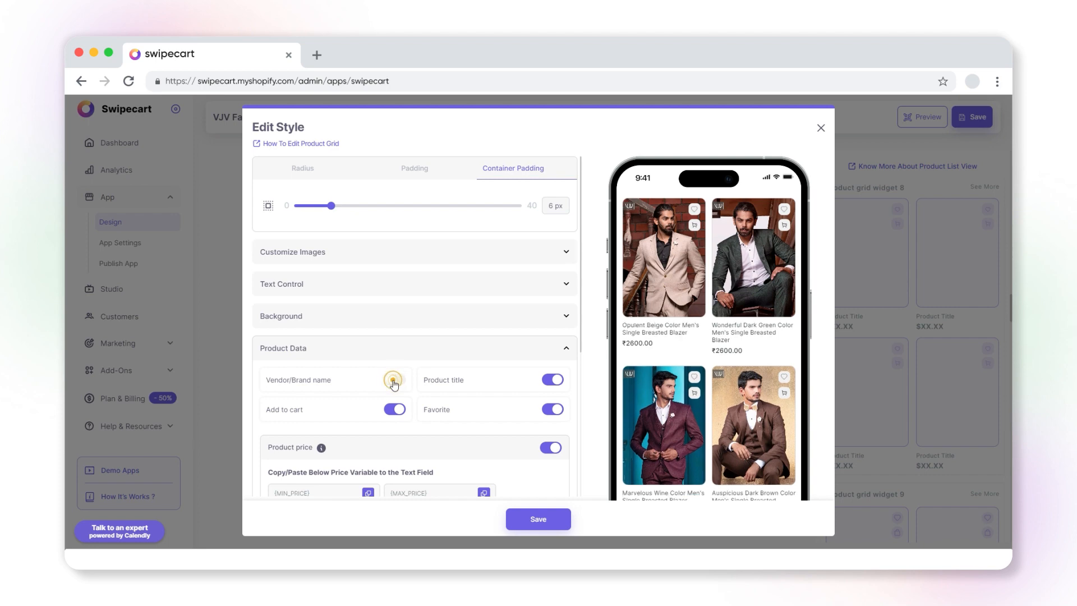
pyautogui.click(393, 381)
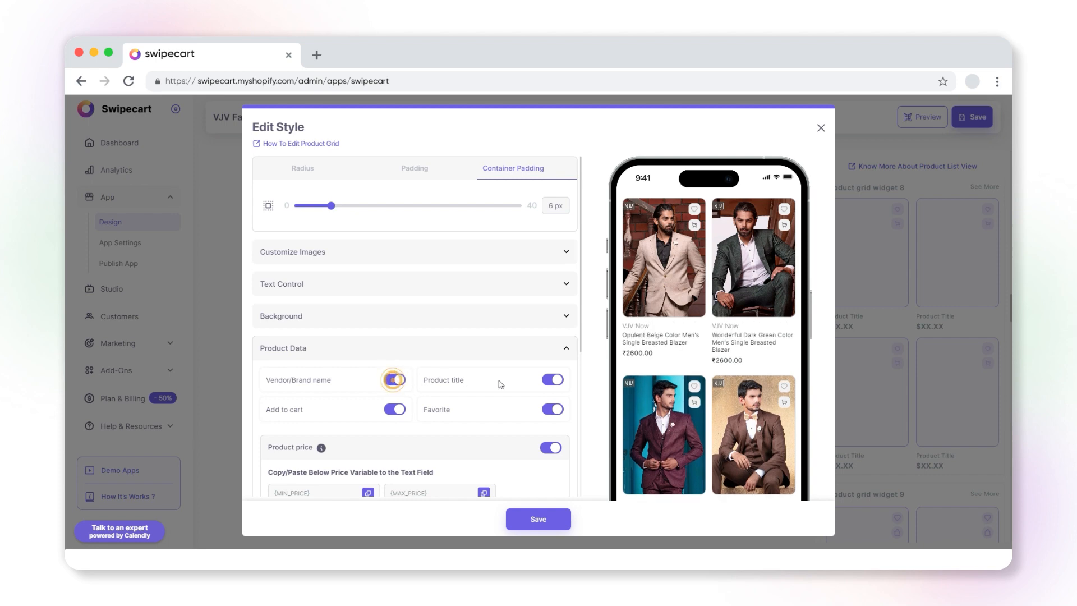
# Try switching the product title, add to cart, favorite and product price off and back on
pyautogui.click(554, 382)
pyautogui.click(554, 381)
pyautogui.click(395, 410)
pyautogui.click(395, 410)
pyautogui.click(553, 410)
pyautogui.click(554, 411)
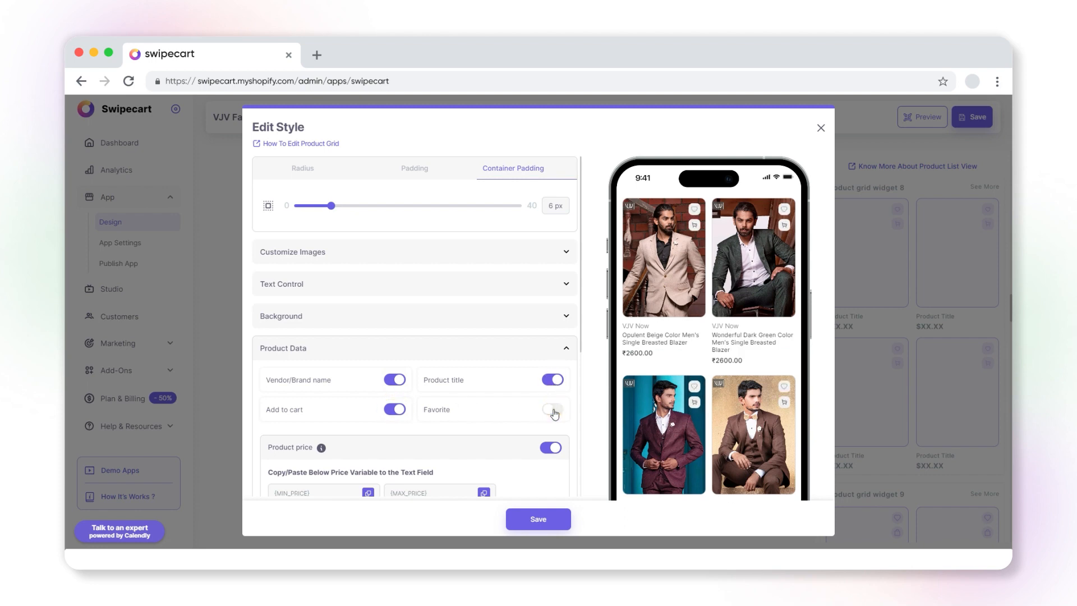
pyautogui.click(554, 410)
pyautogui.scroll(-3, 554, 410)
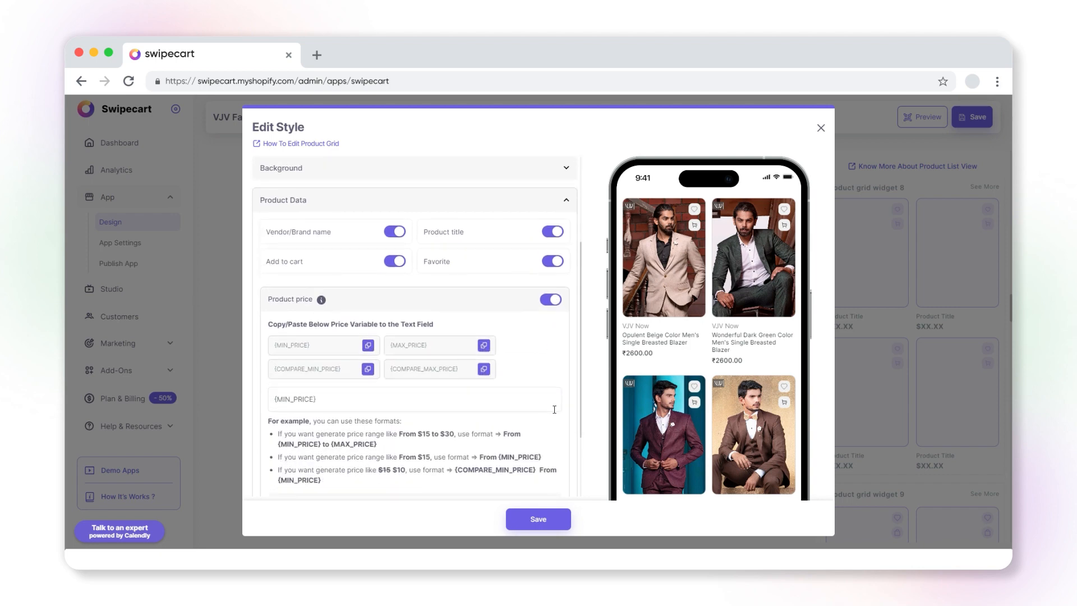
pyautogui.click(550, 299)
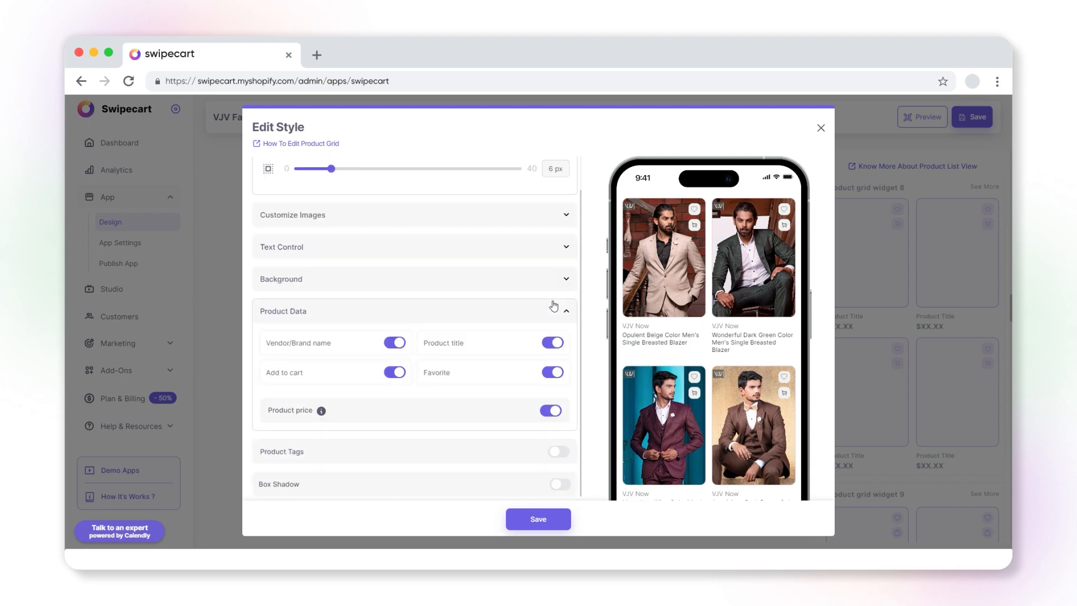
pyautogui.click(549, 411)
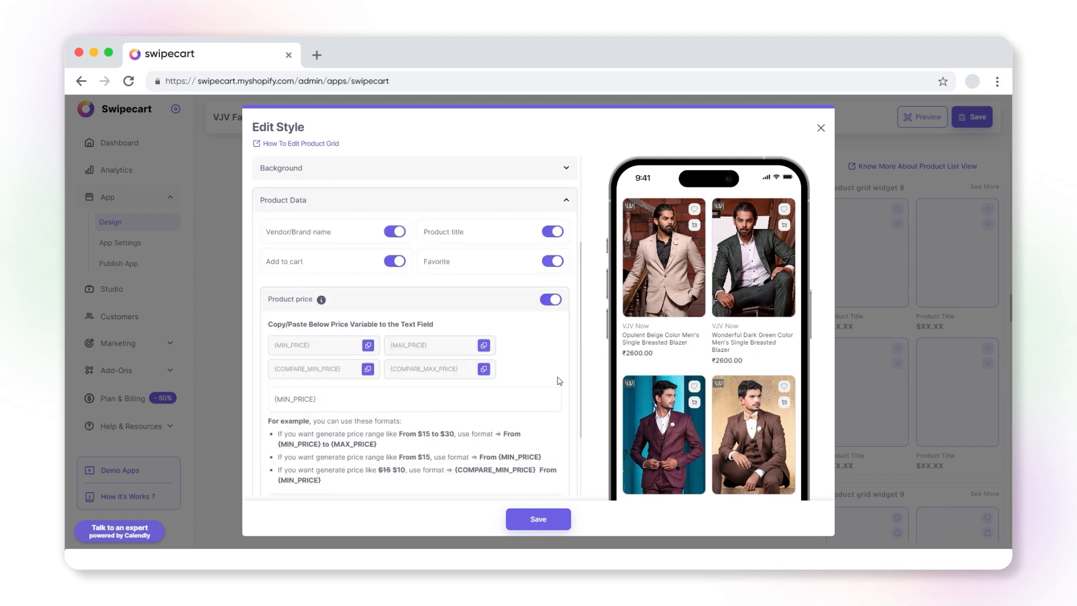
# Set the product price format to {MIN_PRICE} To {MAX_PRICE}
pyautogui.click(343, 399)
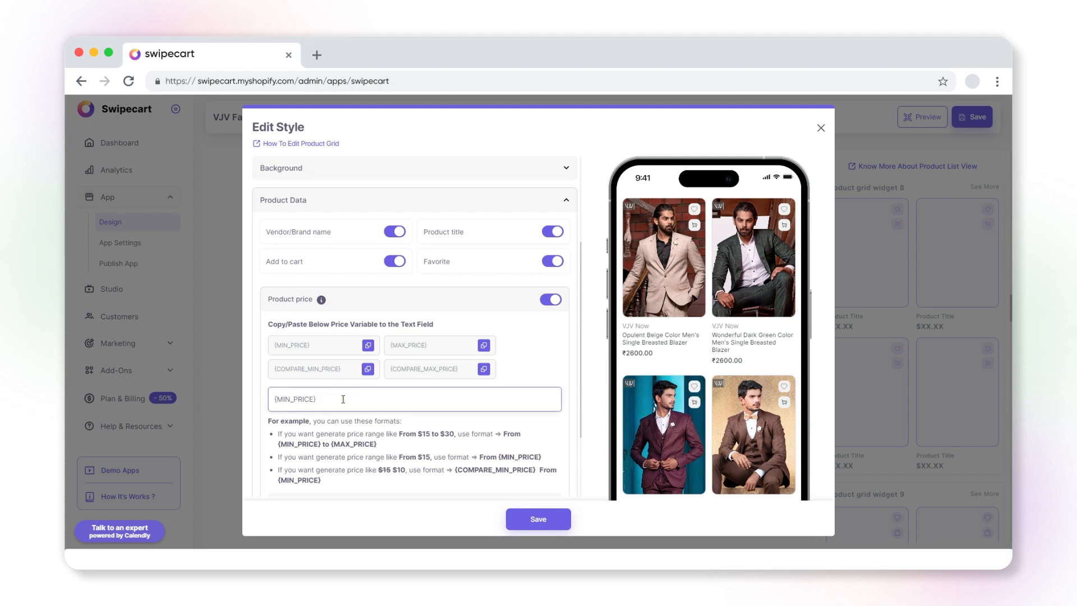
pyautogui.write('To')
pyautogui.click(484, 346)
pyautogui.click(371, 402)
pyautogui.hotkey('ctrl', 'v')
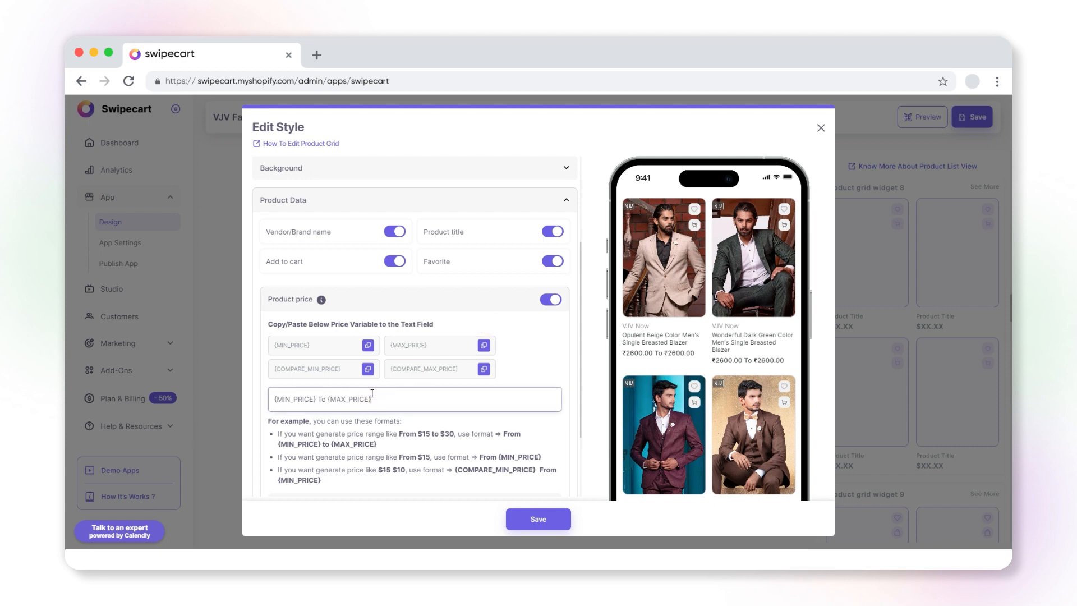
# Try replacing {MAX_PRICE} with {COMPARE_MIN_PRICE} in the price format
pyautogui.scroll(-1, 387, 394)
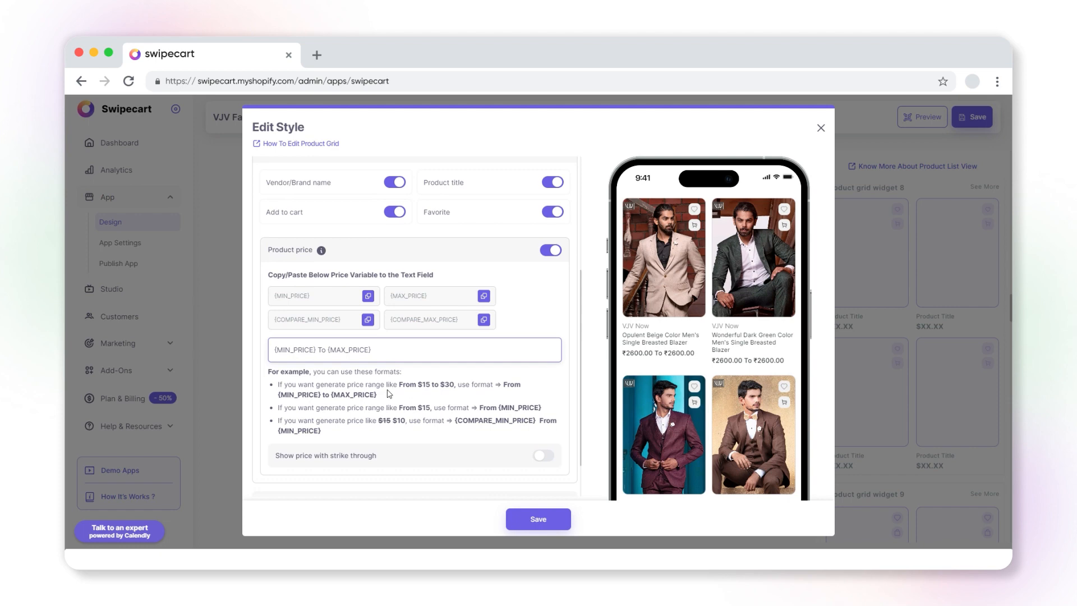
pyautogui.click(368, 321)
pyautogui.moveTo(373, 349); pyautogui.dragTo(329, 349)
pyautogui.hotkey('ctrl', 'v')
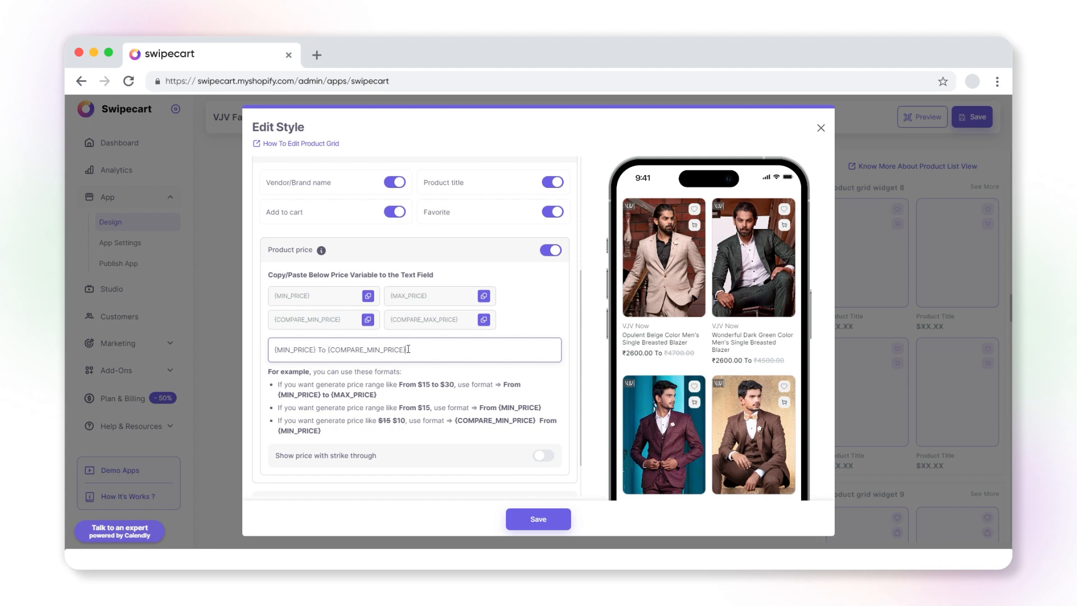
# Replace the second price variable with {COMPARE_MAX_PRICE} so the format reads {MIN_PRICE} To {COMPARE_MAX_PRICE}
pyautogui.scroll(-1, 422, 351)
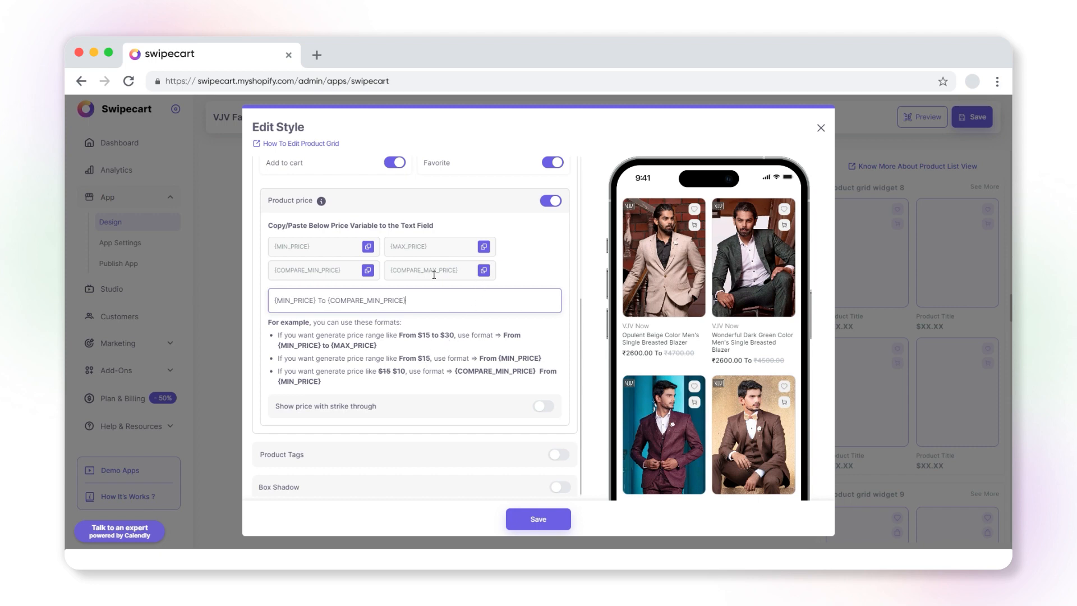
pyautogui.click(484, 270)
pyautogui.moveTo(412, 301); pyautogui.dragTo(329, 303)
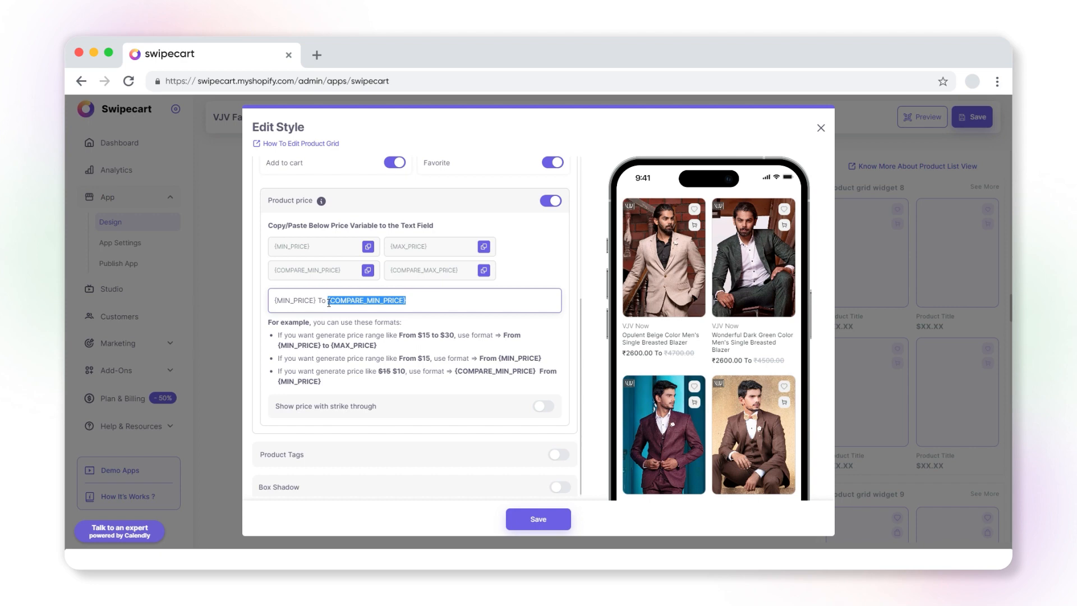
pyautogui.hotkey('ctrl', 'v')
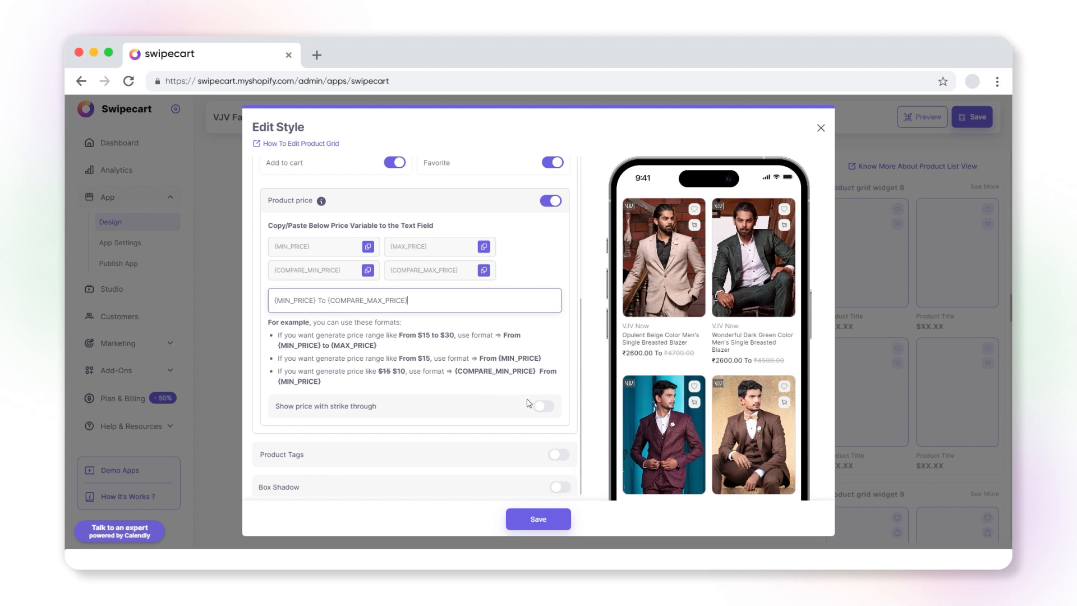
# Turn on Show price with strike through and choose the second price display option
pyautogui.click(542, 409)
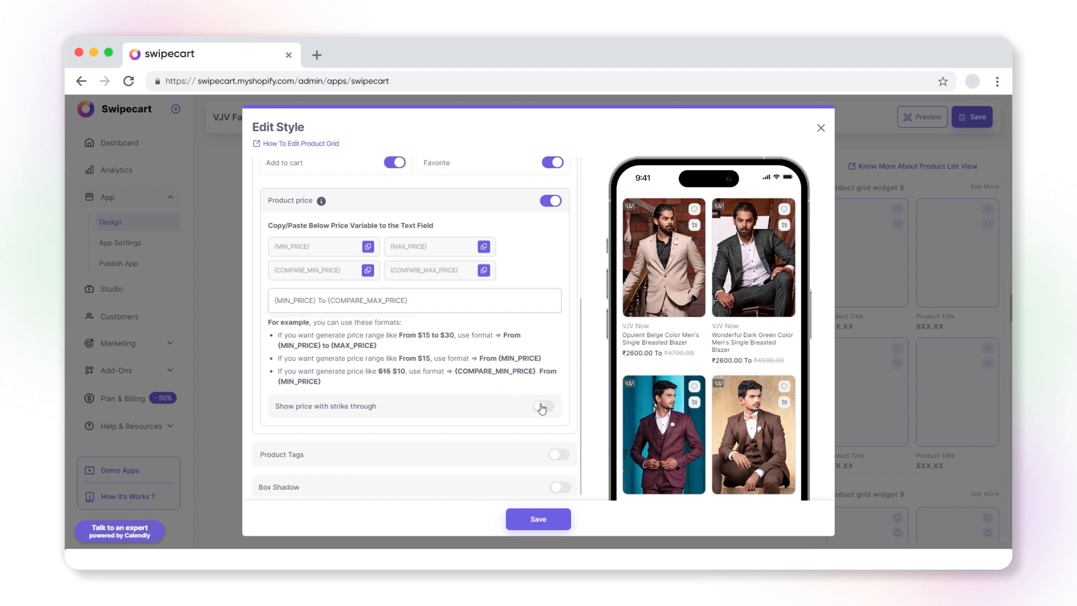
pyautogui.scroll(-2, 542, 408)
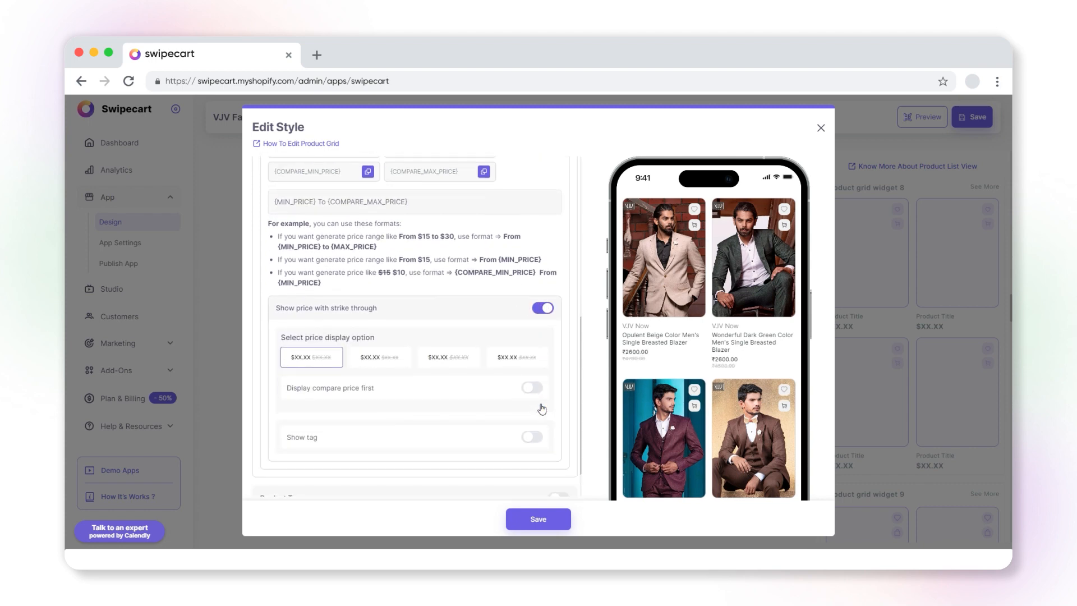
pyautogui.click(383, 362)
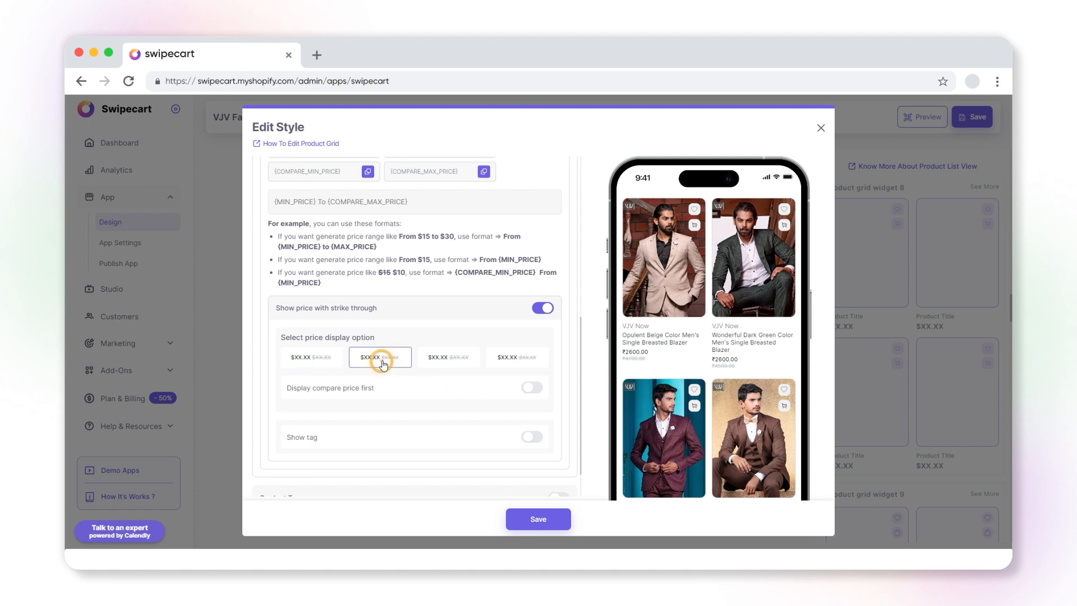
pyautogui.click(458, 365)
pyautogui.click(511, 362)
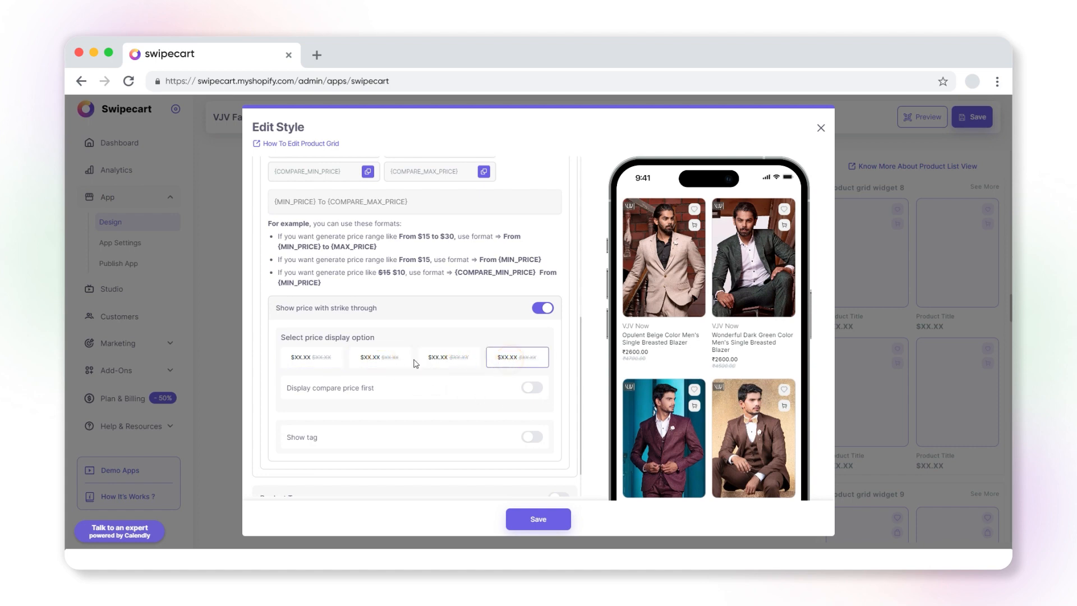
pyautogui.click(387, 362)
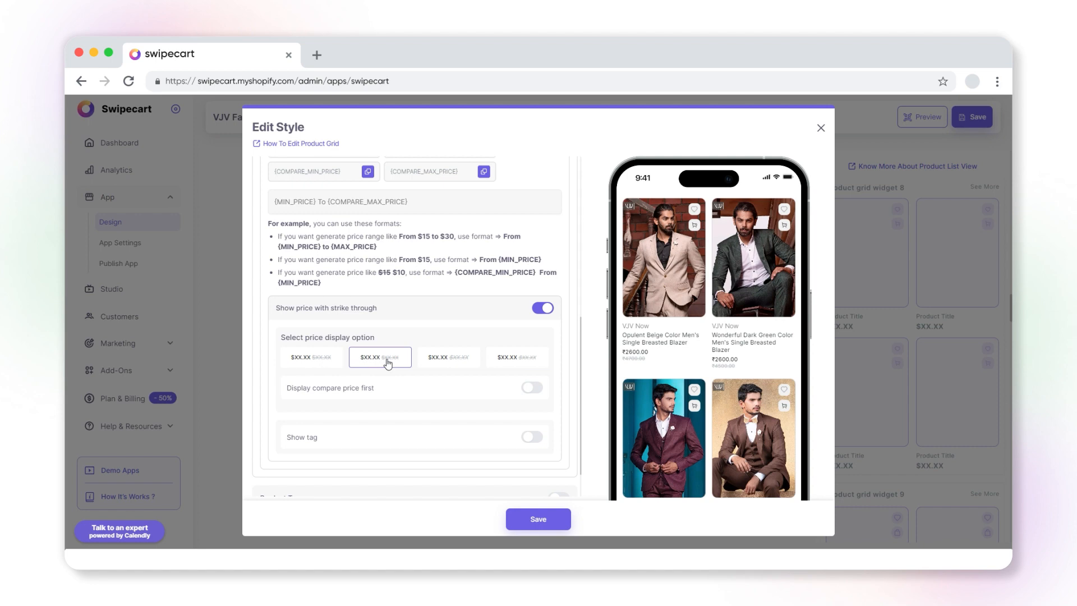
# Try toggling Display compare price first on and off
pyautogui.click(532, 389)
pyautogui.click(532, 388)
pyautogui.click(532, 389)
pyautogui.click(530, 388)
# Turn on Show tag and choose the second, filled discount tag style
pyautogui.click(531, 438)
pyautogui.scroll(-2, 525, 437)
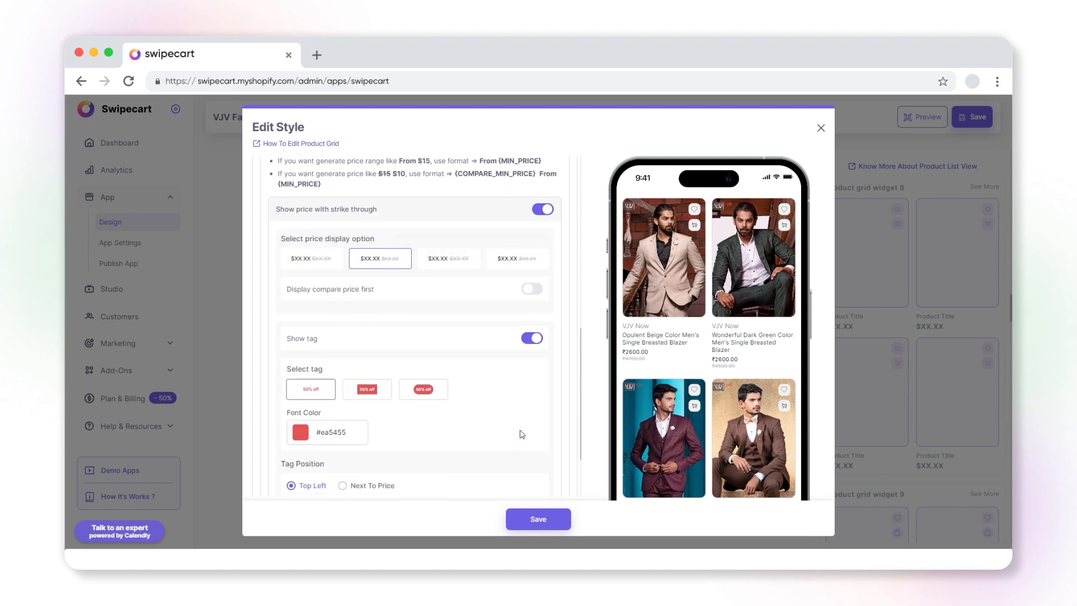
pyautogui.click(368, 390)
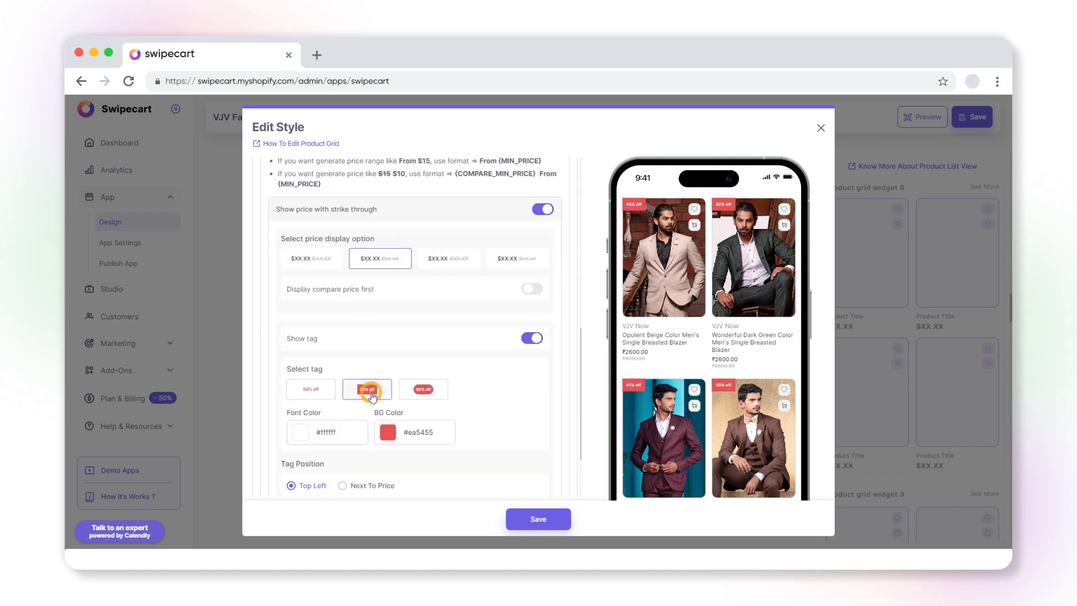
pyautogui.click(433, 396)
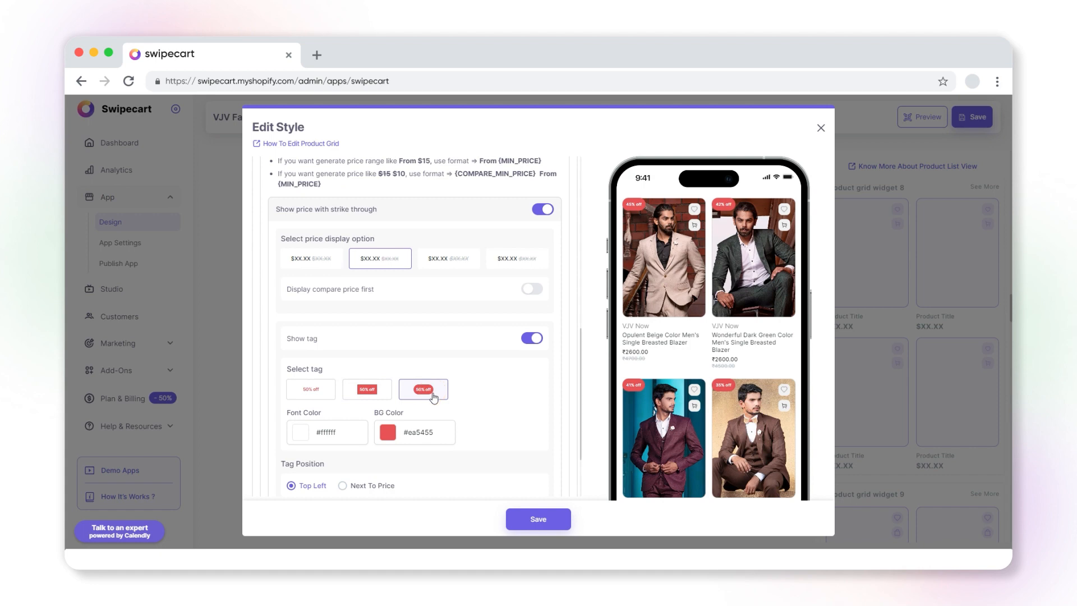
pyautogui.click(374, 392)
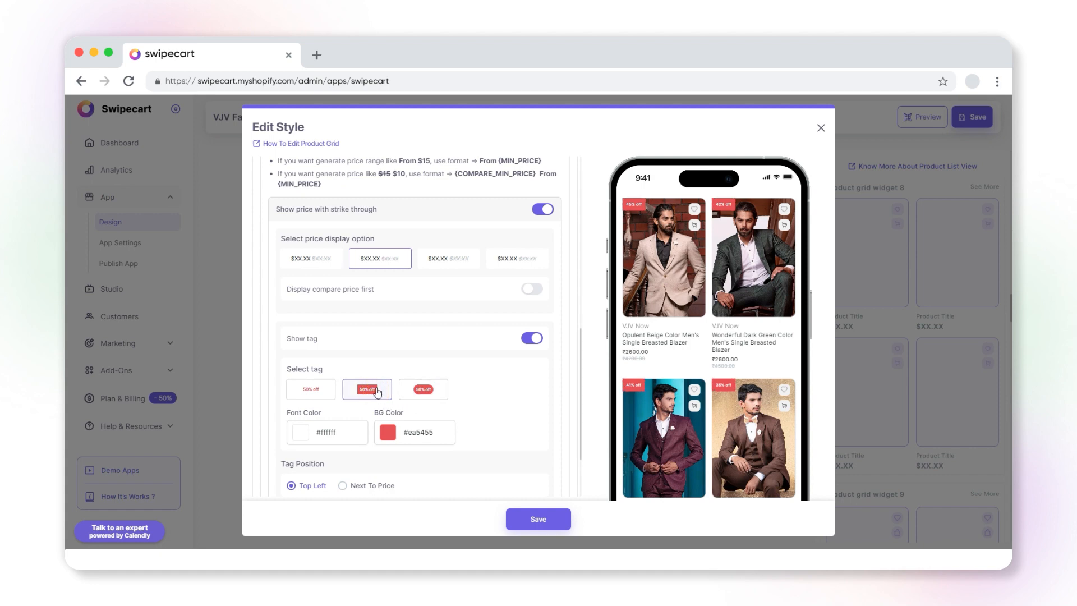
# Set the tag font colour to #000000 and the tag background colour to #e5adff
pyautogui.click(300, 438)
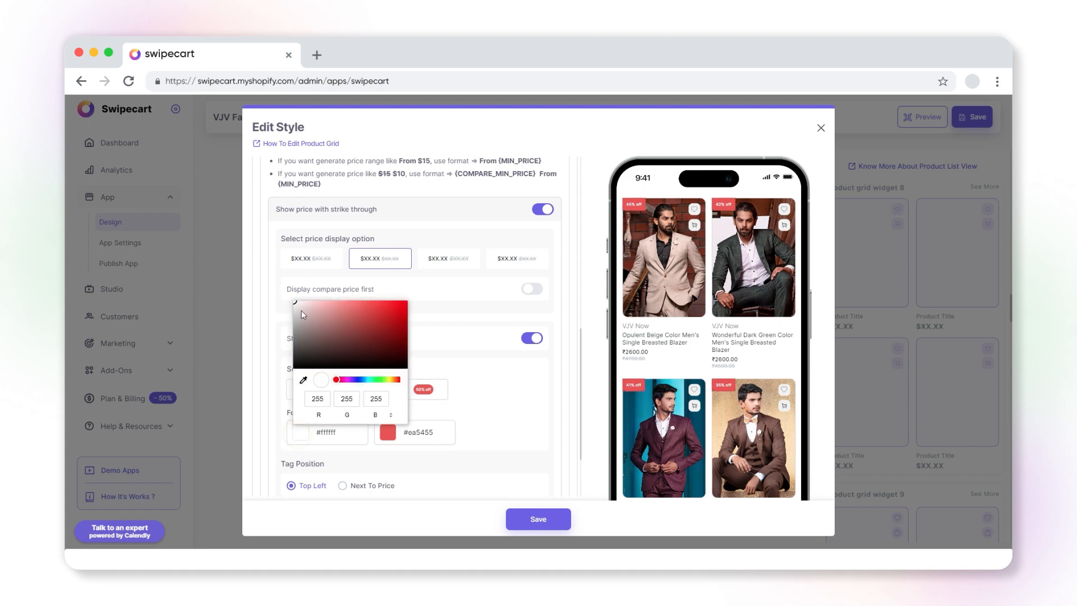
pyautogui.moveTo(294, 302); pyautogui.dragTo(286, 378)
pyautogui.click(388, 432)
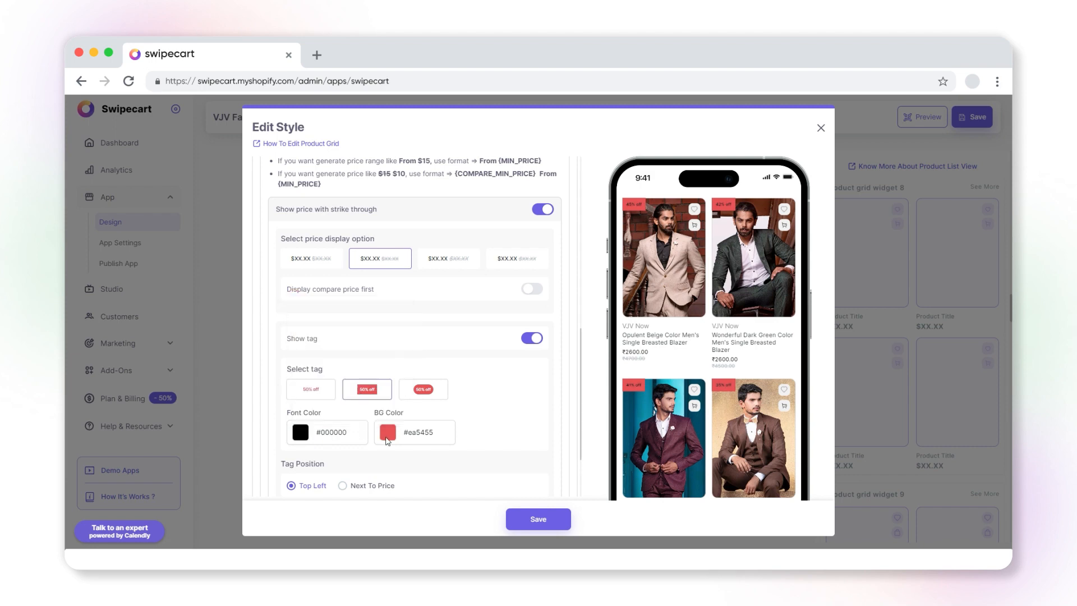
pyautogui.click(409, 332)
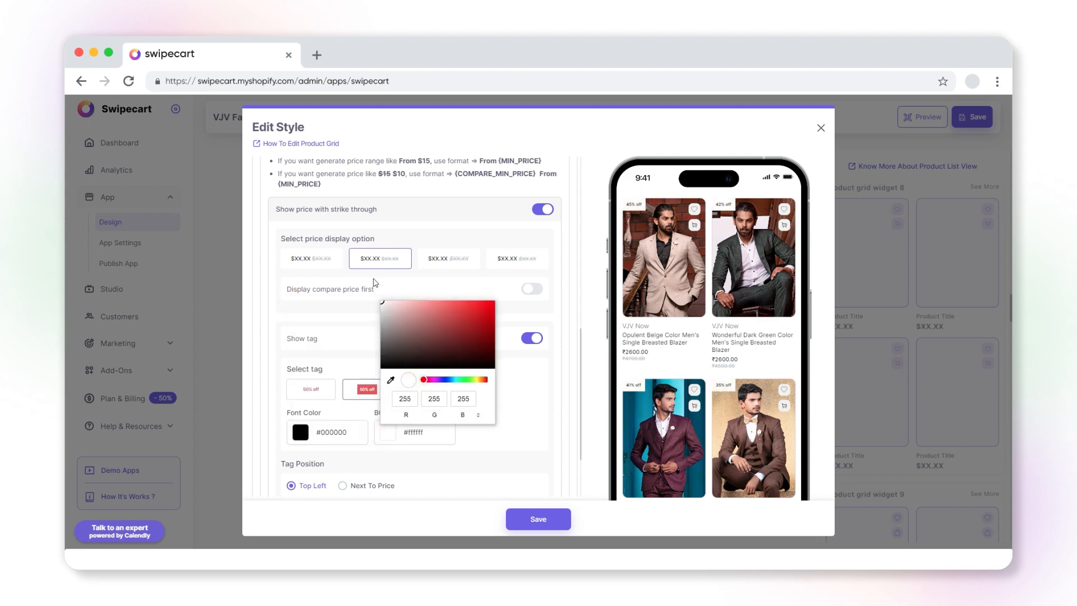
pyautogui.moveTo(423, 380); pyautogui.dragTo(438, 380)
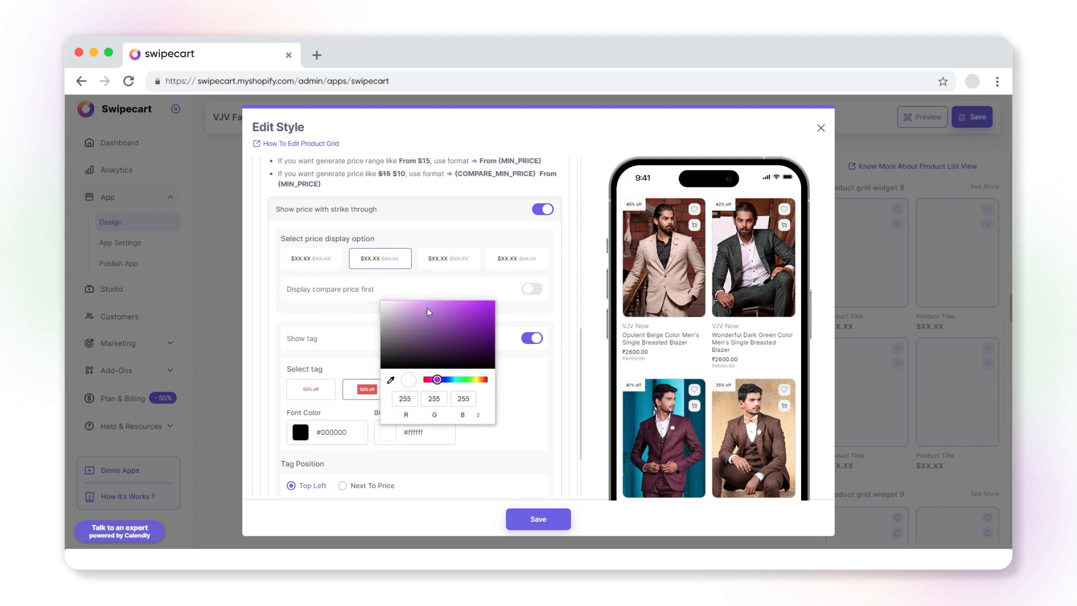
pyautogui.moveTo(426, 308); pyautogui.dragTo(417, 297)
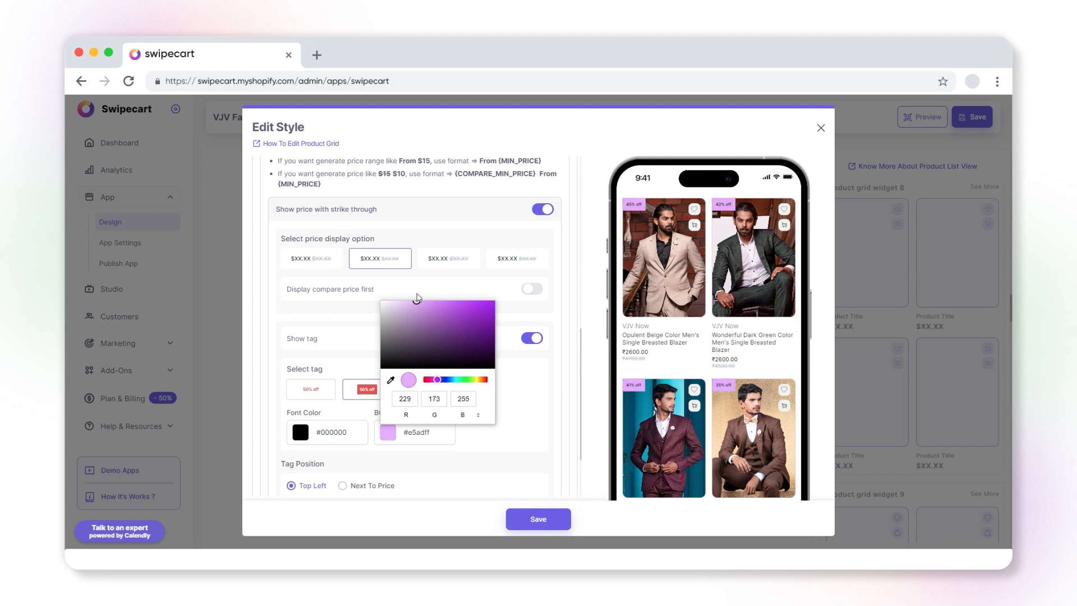
pyautogui.click(501, 442)
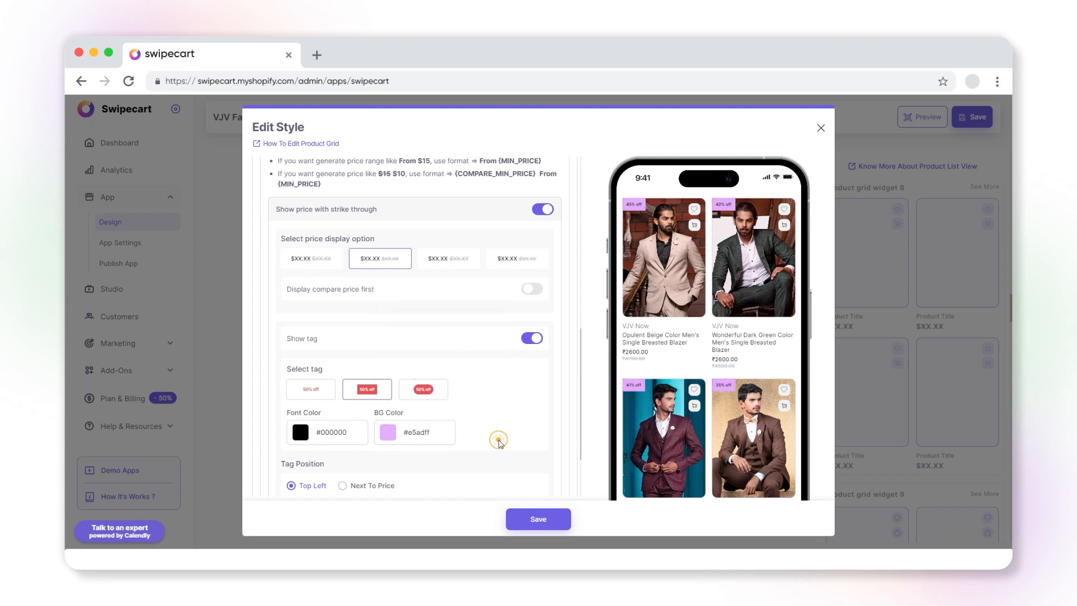
# Try the Next To Price tag position, return it to Top Left, and turn on Product Tags
pyautogui.scroll(-3, 501, 443)
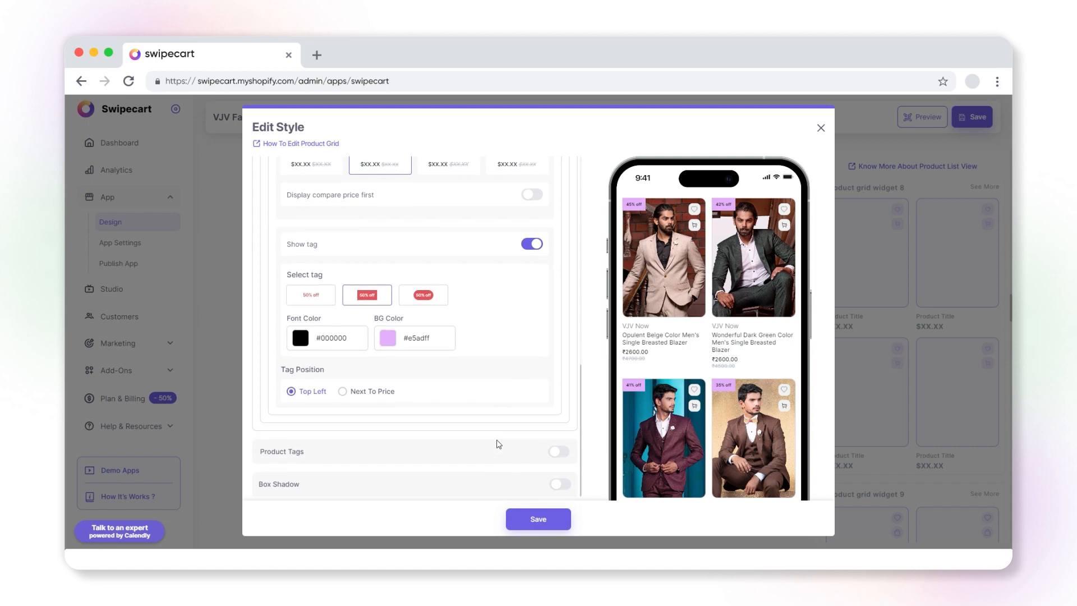
pyautogui.click(344, 392)
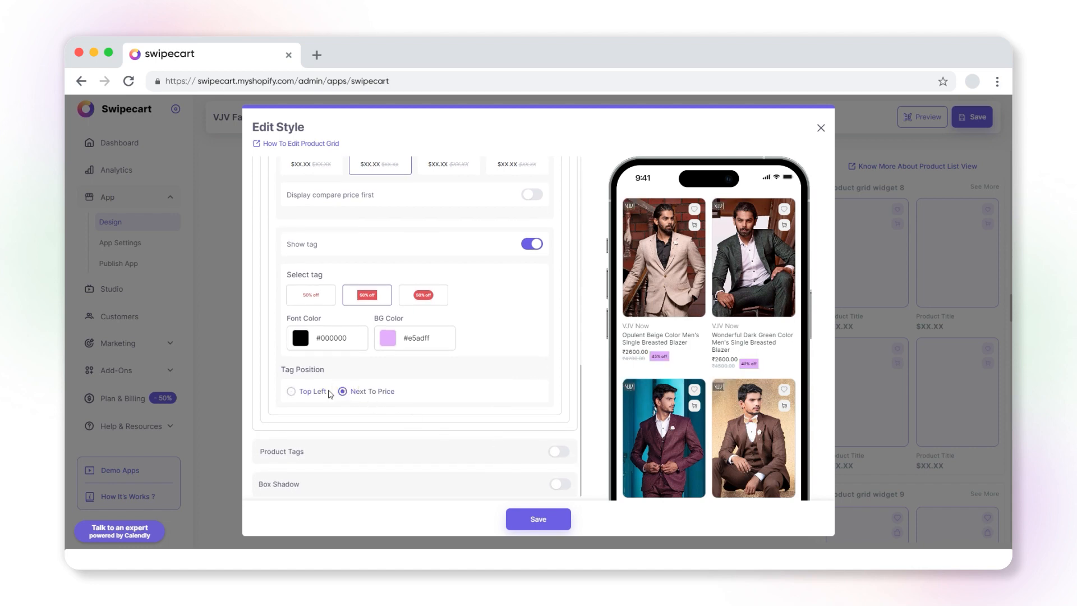
pyautogui.click(291, 391)
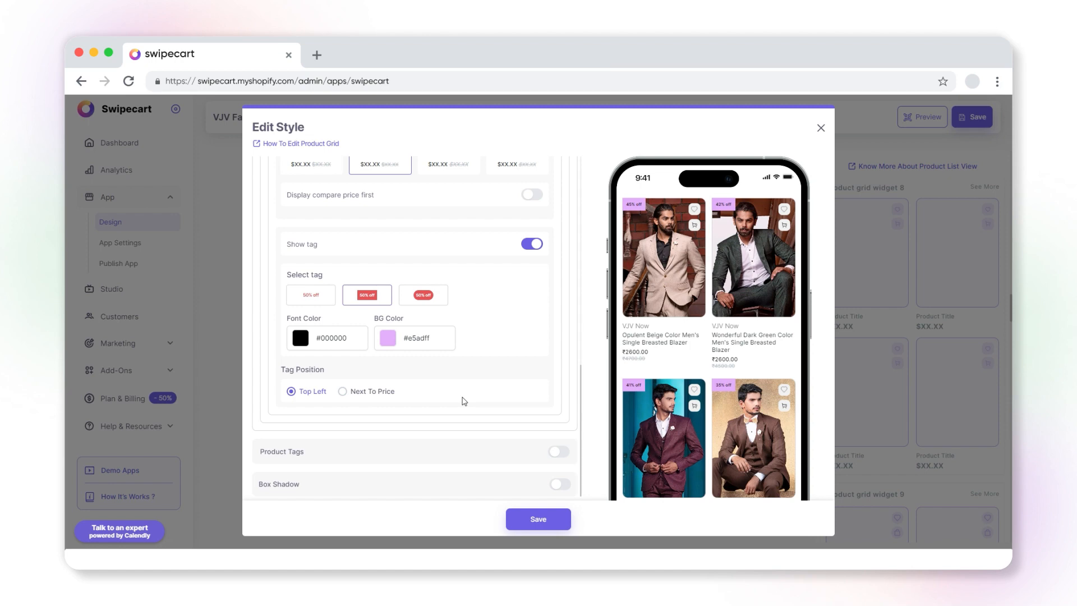
pyautogui.click(559, 452)
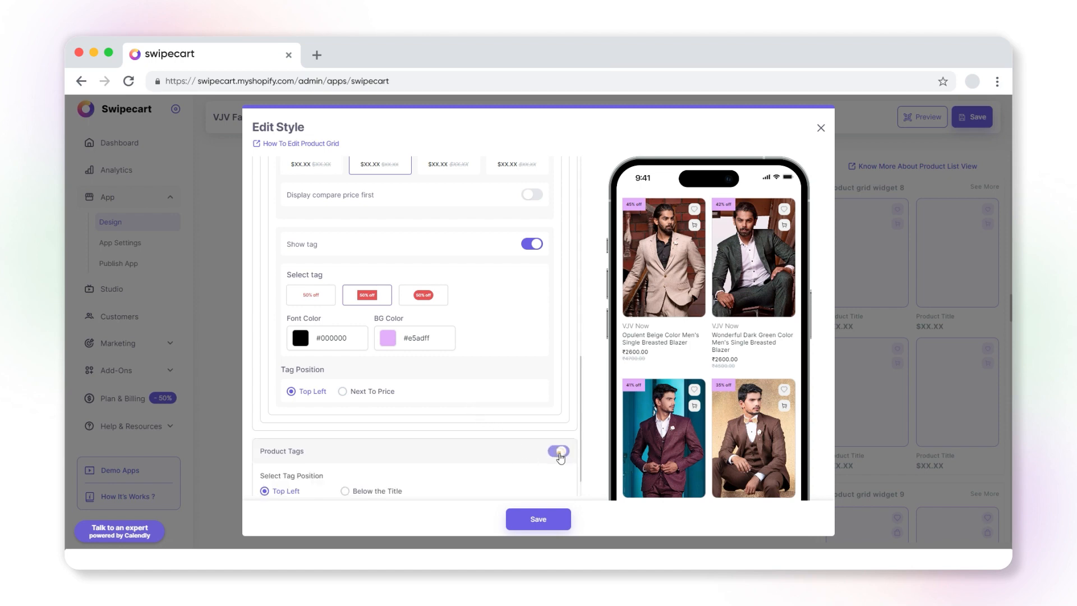
# Try the Below the Title position for product tags, return it to Top Left, and turn Product Tags off
pyautogui.scroll(-1, 541, 461)
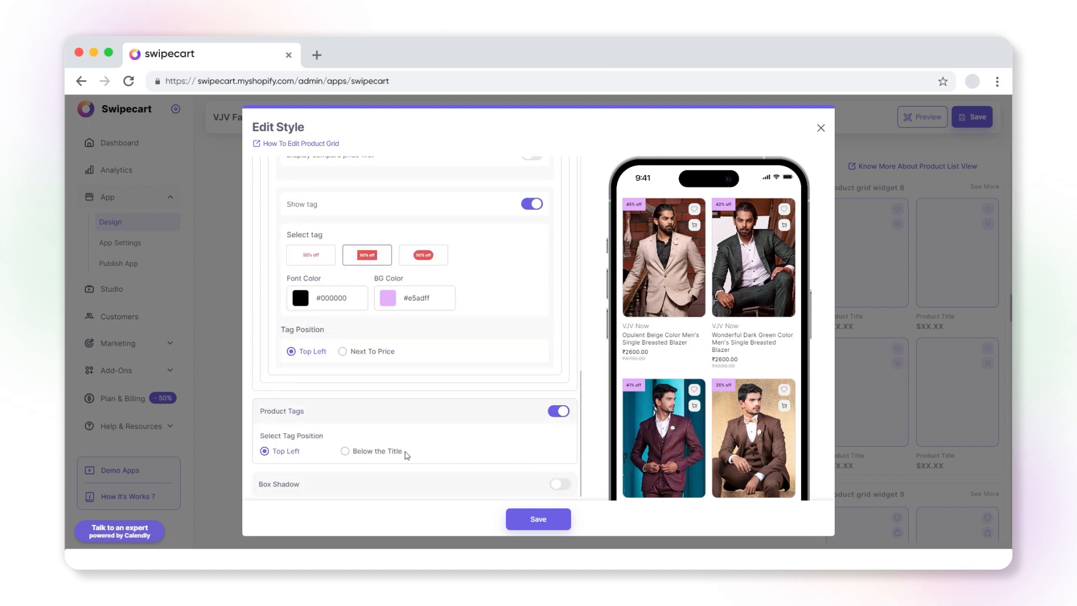
pyautogui.click(348, 451)
pyautogui.click(266, 452)
pyautogui.click(559, 412)
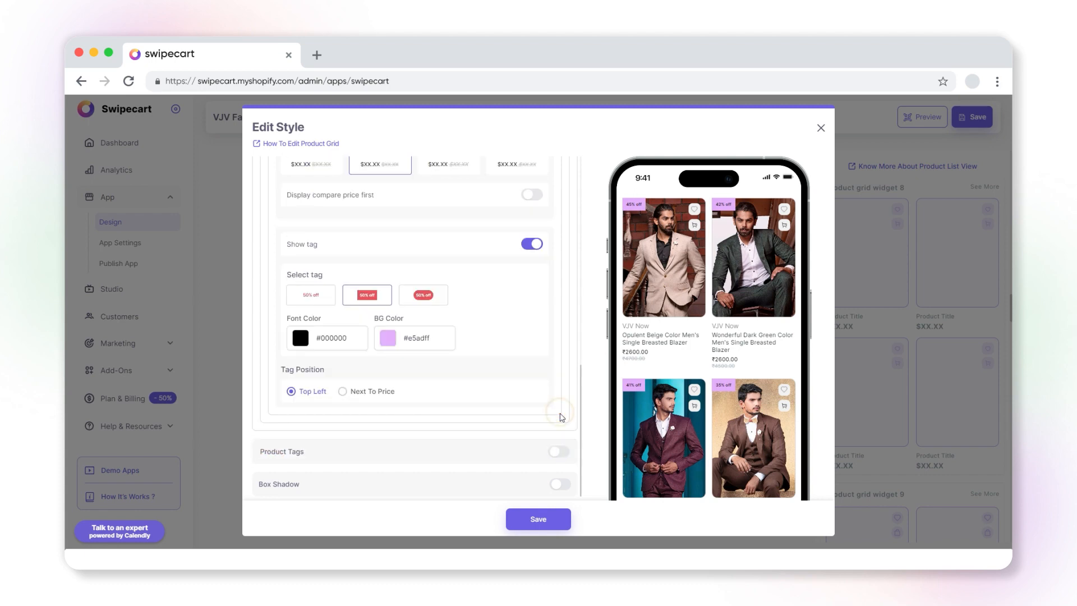
# Turn on Box Shadow, choose the Shadow-2 variant, and save the edited style
pyautogui.scroll(-1, 561, 484)
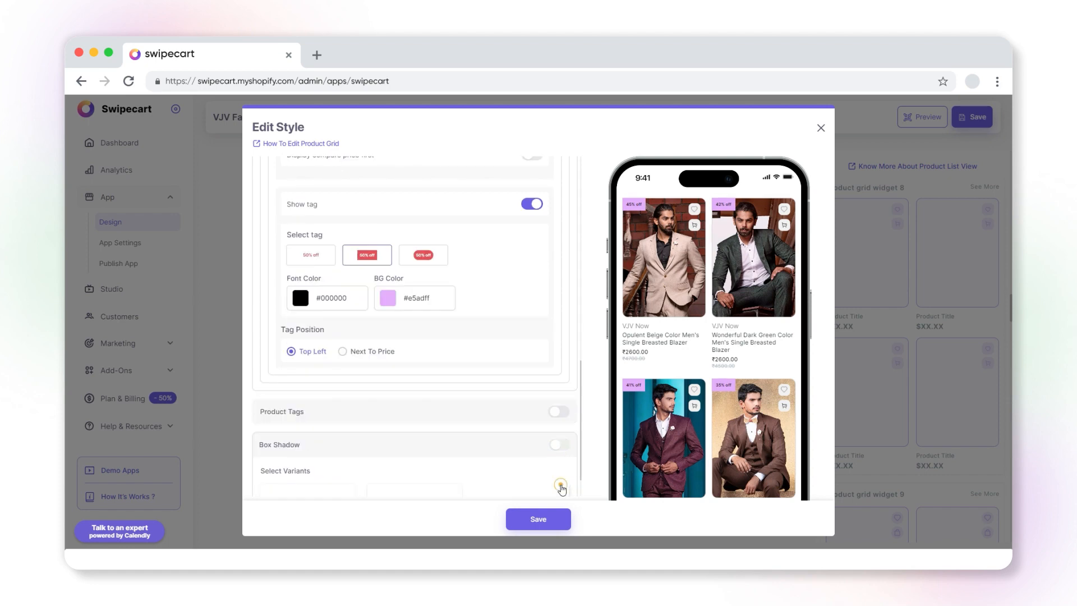
pyautogui.click(562, 486)
pyautogui.scroll(-1, 559, 488)
pyautogui.click(440, 473)
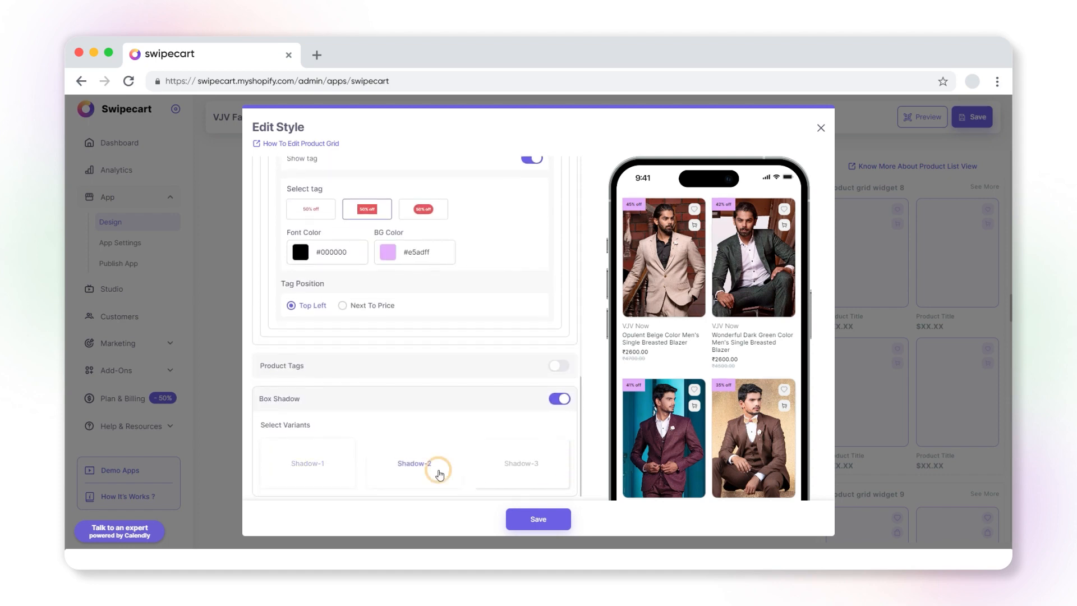
pyautogui.click(498, 469)
pyautogui.click(418, 468)
pyautogui.click(539, 517)
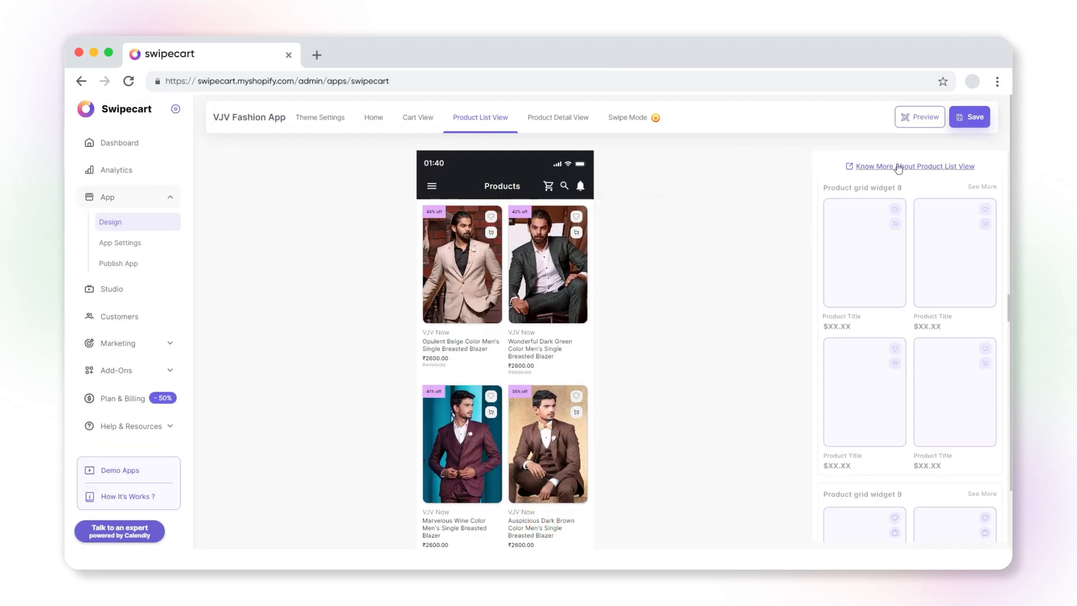
# Save the product list view layout and confirm updating the live app
pyautogui.click(972, 120)
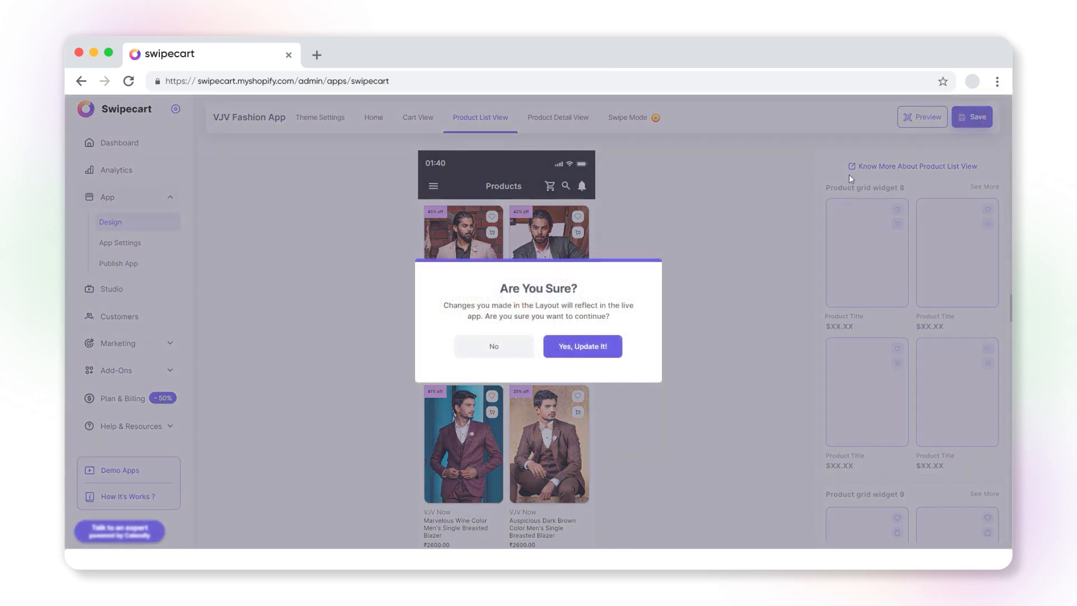
pyautogui.click(591, 348)
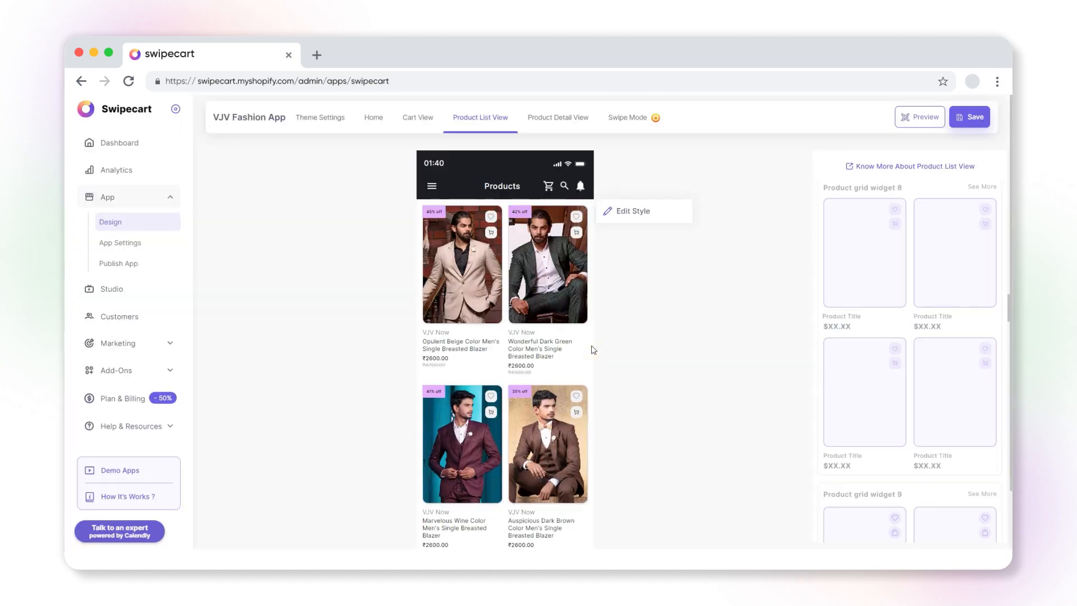
# Open the app preview and show the option to try it on your device
pyautogui.click(909, 117)
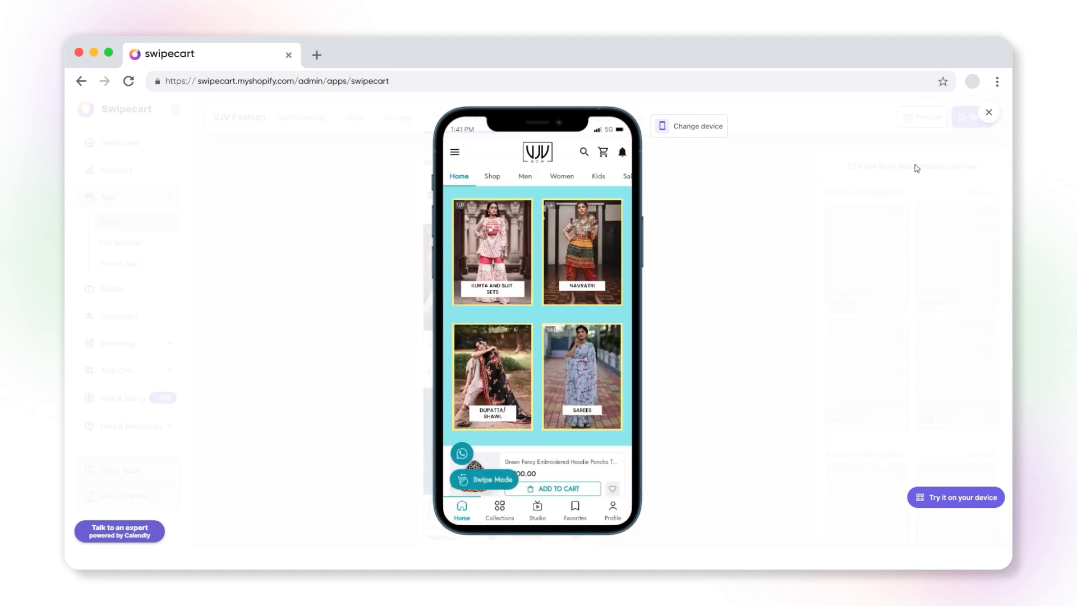
pyautogui.click(948, 499)
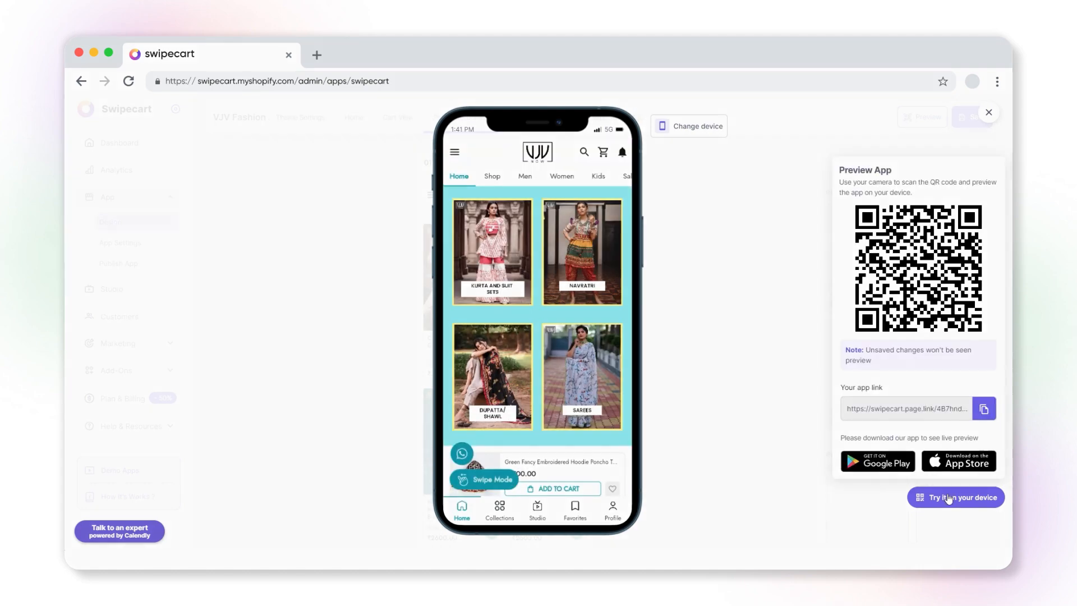